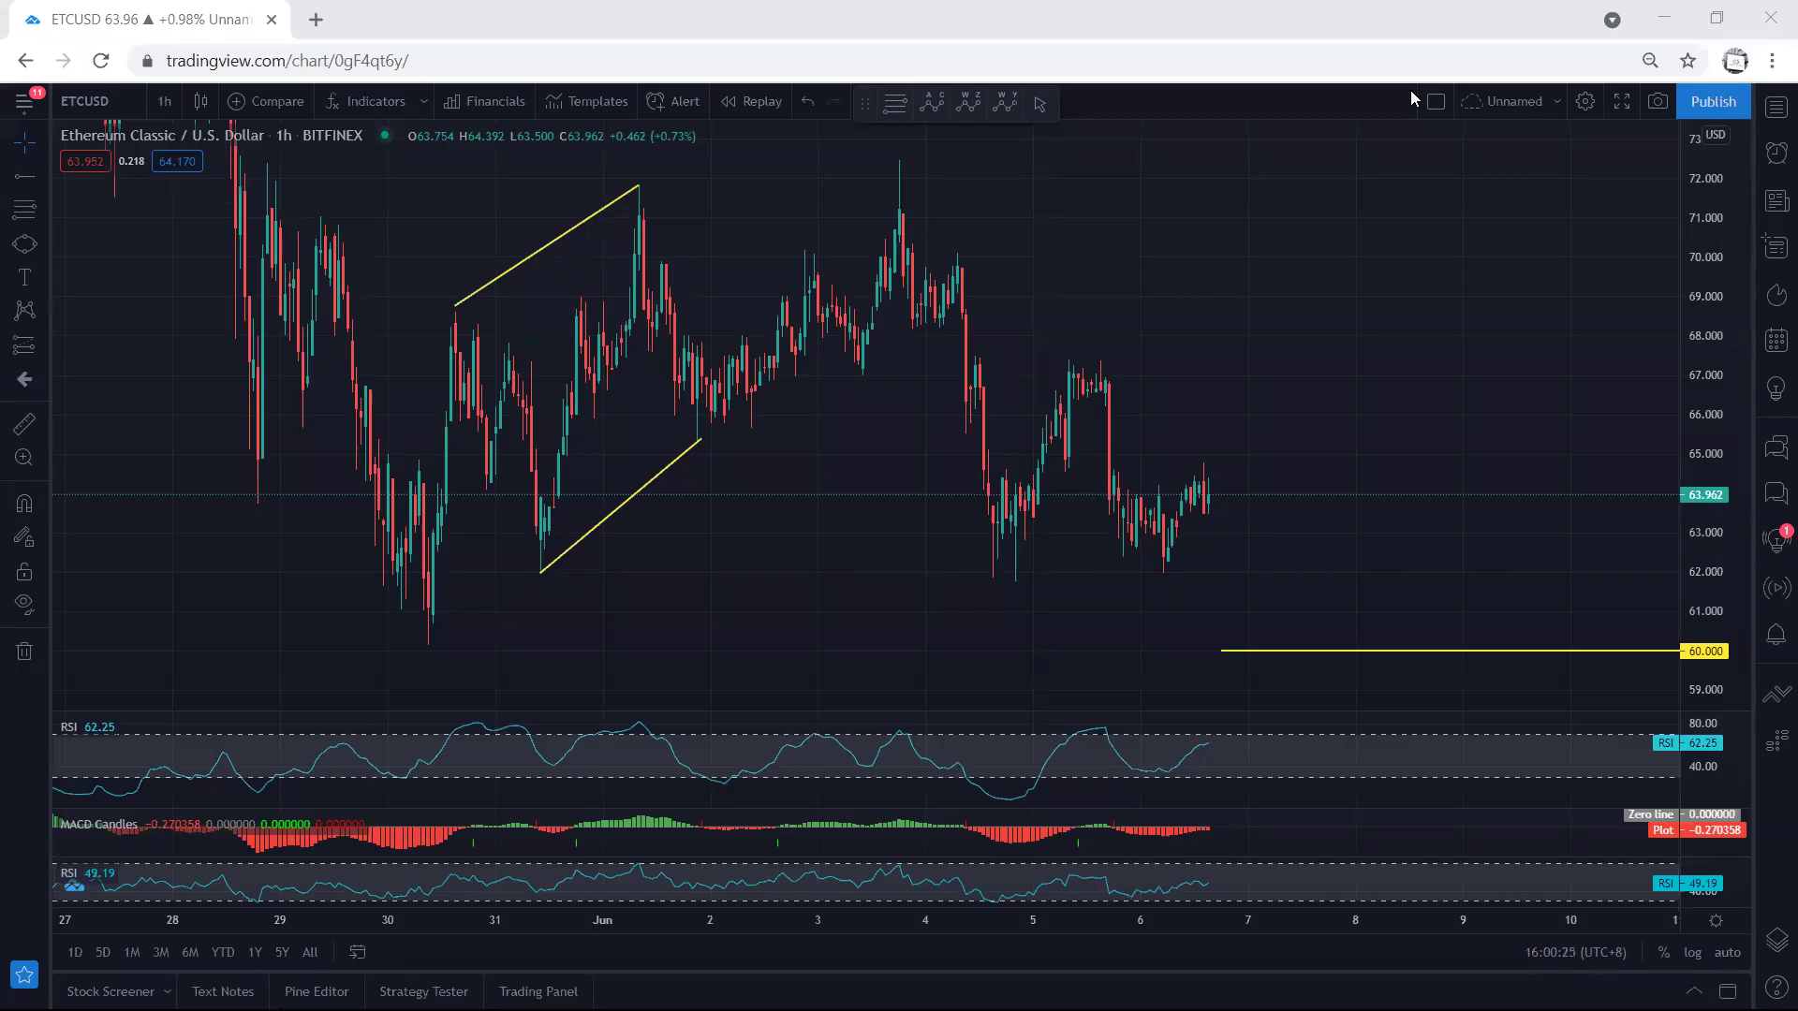
- Underline the lows of 4–6 June with a freehand horizontal support line at about 62.000
{"action": "left_click_drag", "start_coordinate": [1726, 229], "coordinate": [1728, 260]}
{"action": "left_click_drag", "start_coordinate": [1401, 305], "coordinate": [1366, 311]}
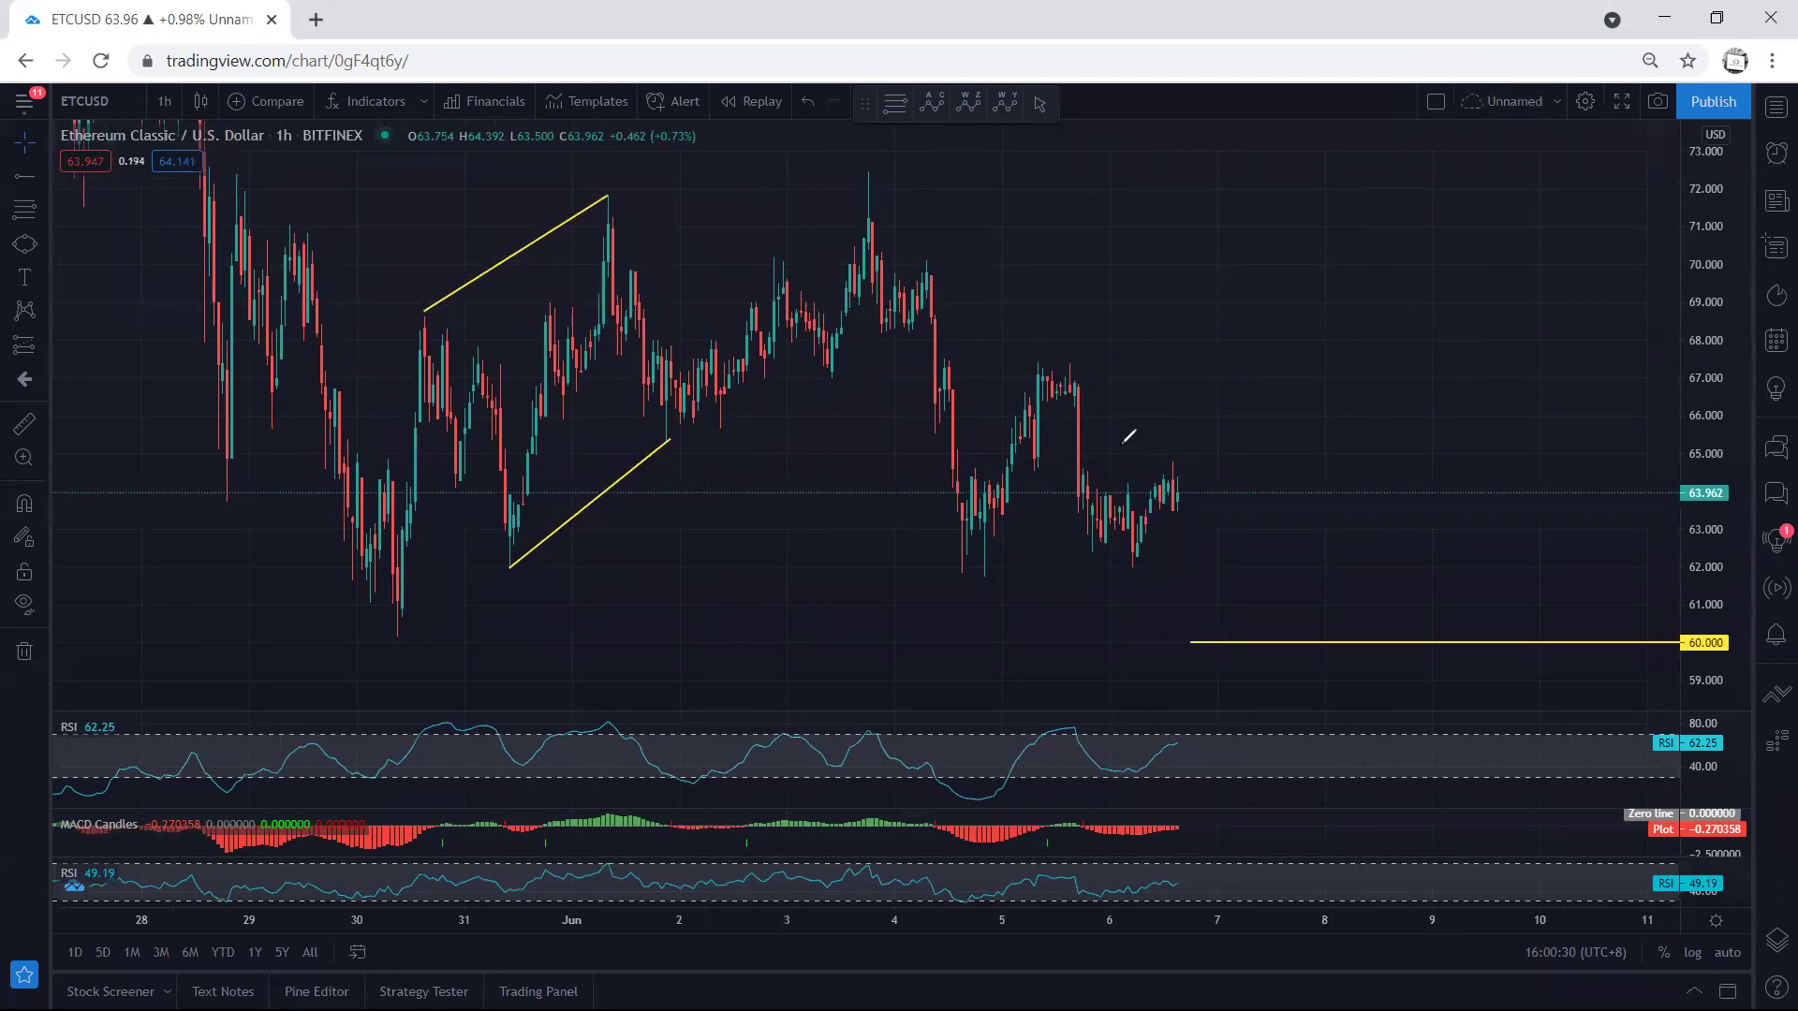
{"action": "mouse_move", "coordinate": [1077, 392]}
{"action": "left_mouse_down"}
{"action": "mouse_move", "coordinate": [1088, 512]}
{"action": "mouse_move", "coordinate": [1128, 553]}
{"action": "mouse_move", "coordinate": [1148, 511]}
{"action": "mouse_move", "coordinate": [1104, 490]}
{"action": "mouse_move", "coordinate": [1091, 510]}
{"action": "left_mouse_up"}
{"action": "key", "text": "e"}
{"action": "left_click_drag", "start_coordinate": [936, 565], "coordinate": [1146, 565]}
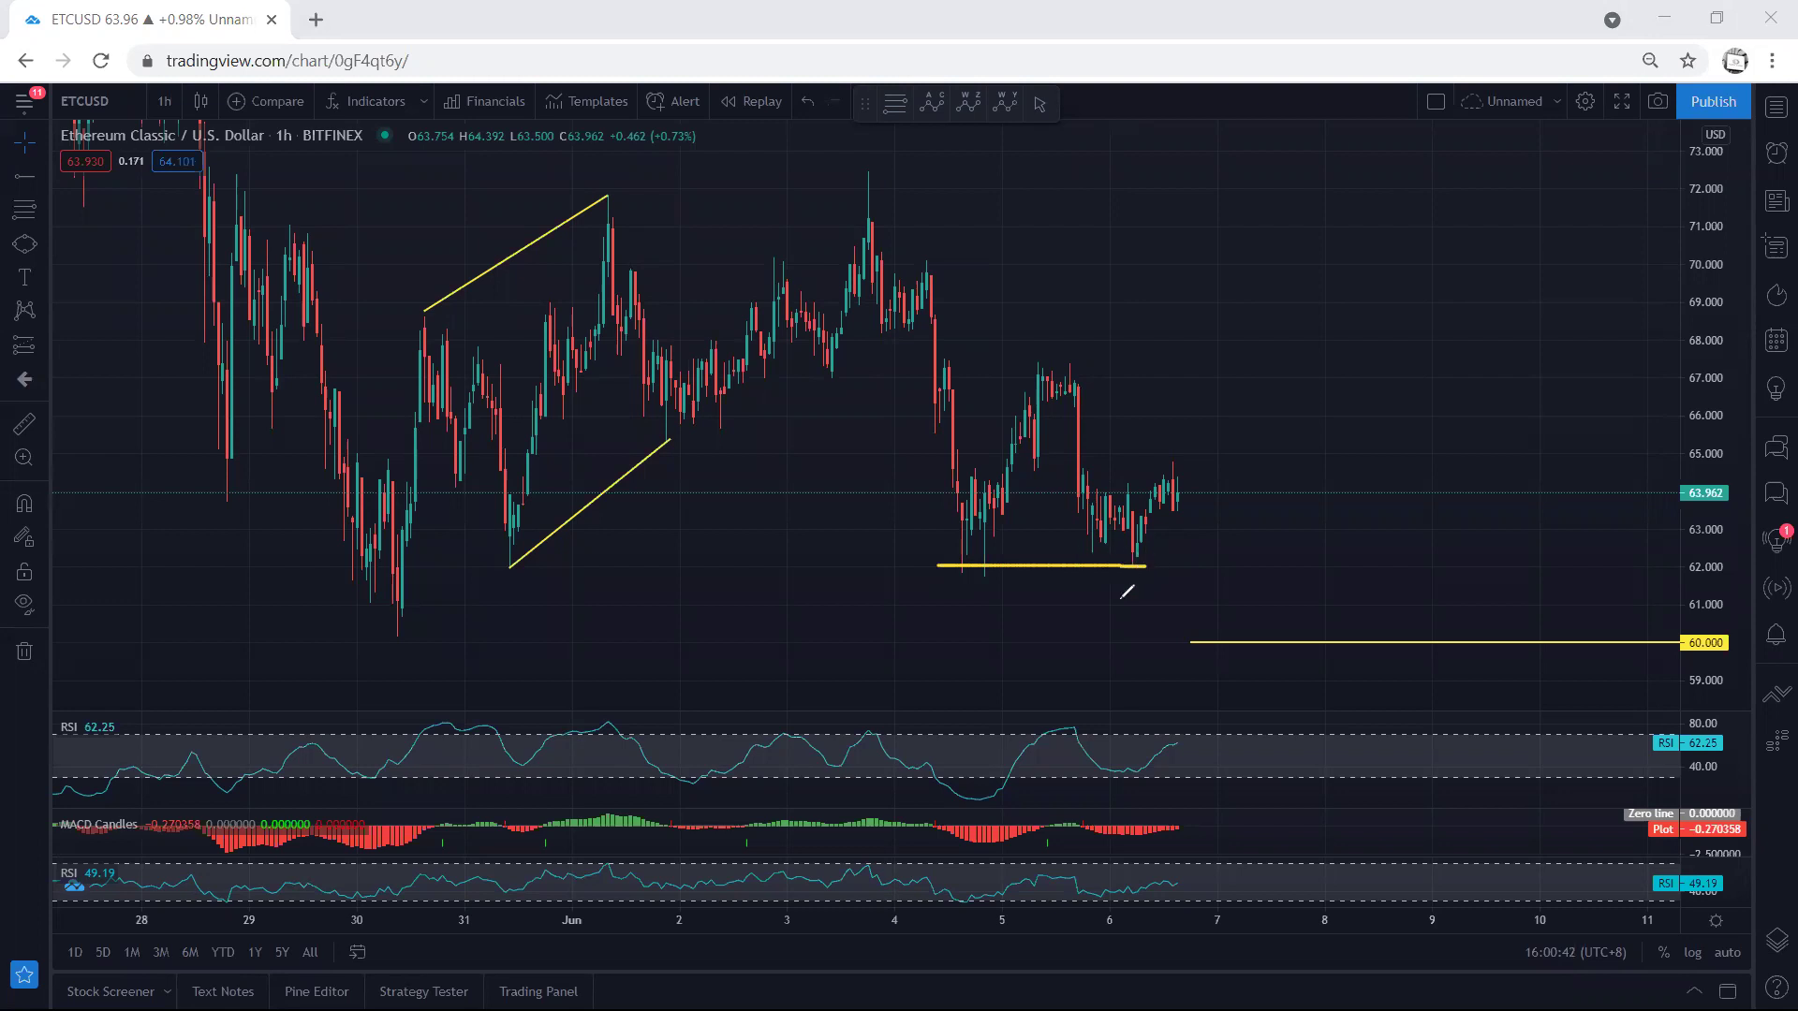
- Highlight in turn the recent RSI section, the start of the 60.000 line and the rebound from the 6 June low, erasing each mark
{"action": "mouse_move", "coordinate": [987, 721]}
{"action": "left_mouse_down"}
{"action": "mouse_move", "coordinate": [977, 824]}
{"action": "mouse_move", "coordinate": [1194, 854]}
{"action": "mouse_move", "coordinate": [1203, 740]}
{"action": "left_mouse_up"}
{"action": "key", "text": "e"}
{"action": "mouse_move", "coordinate": [1169, 652]}
{"action": "left_mouse_down"}
{"action": "mouse_move", "coordinate": [1219, 642]}
{"action": "mouse_move", "coordinate": [1183, 628]}
{"action": "mouse_move", "coordinate": [1187, 647]}
{"action": "left_mouse_up"}
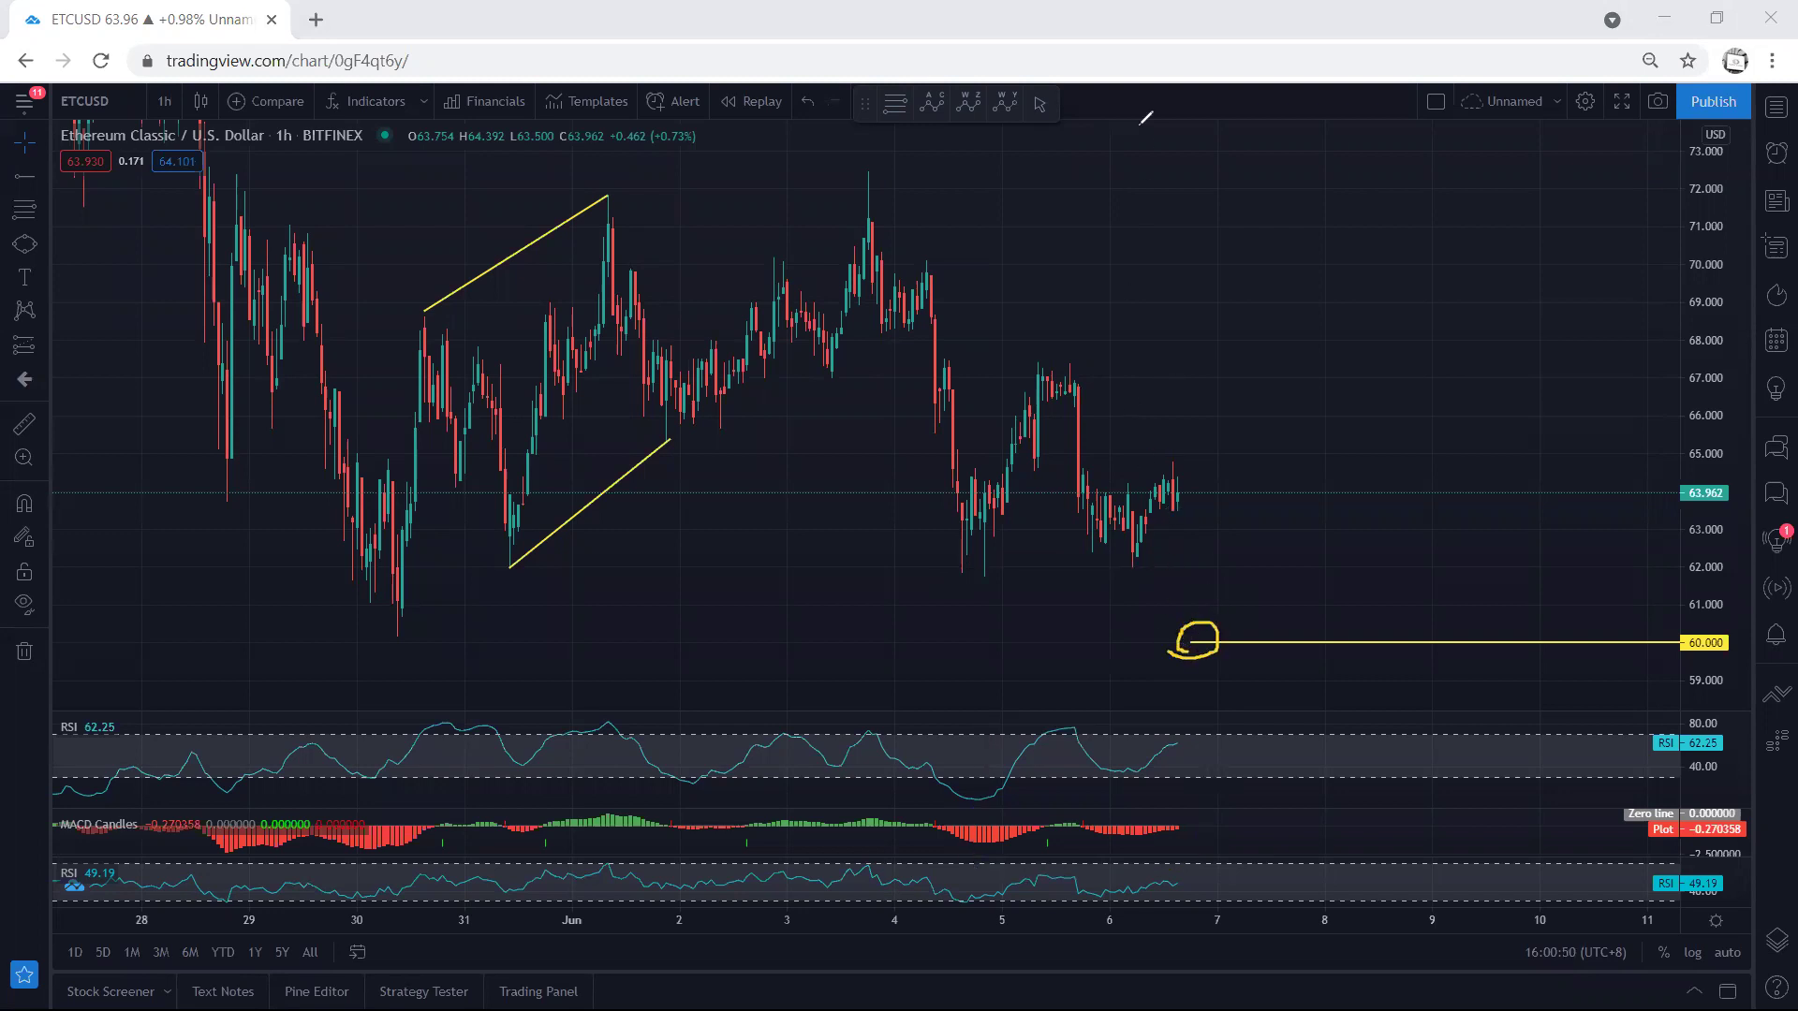
{"action": "key", "text": "e"}
{"action": "mouse_move", "coordinate": [1137, 553]}
{"action": "left_mouse_down"}
{"action": "mouse_move", "coordinate": [1169, 485]}
{"action": "mouse_move", "coordinate": [1182, 493]}
{"action": "left_mouse_up"}
{"action": "key", "text": "e"}
- Check the price action on the 15-minute timeframe and return the chart to 1 hour
{"action": "left_click", "coordinate": [163, 99]}
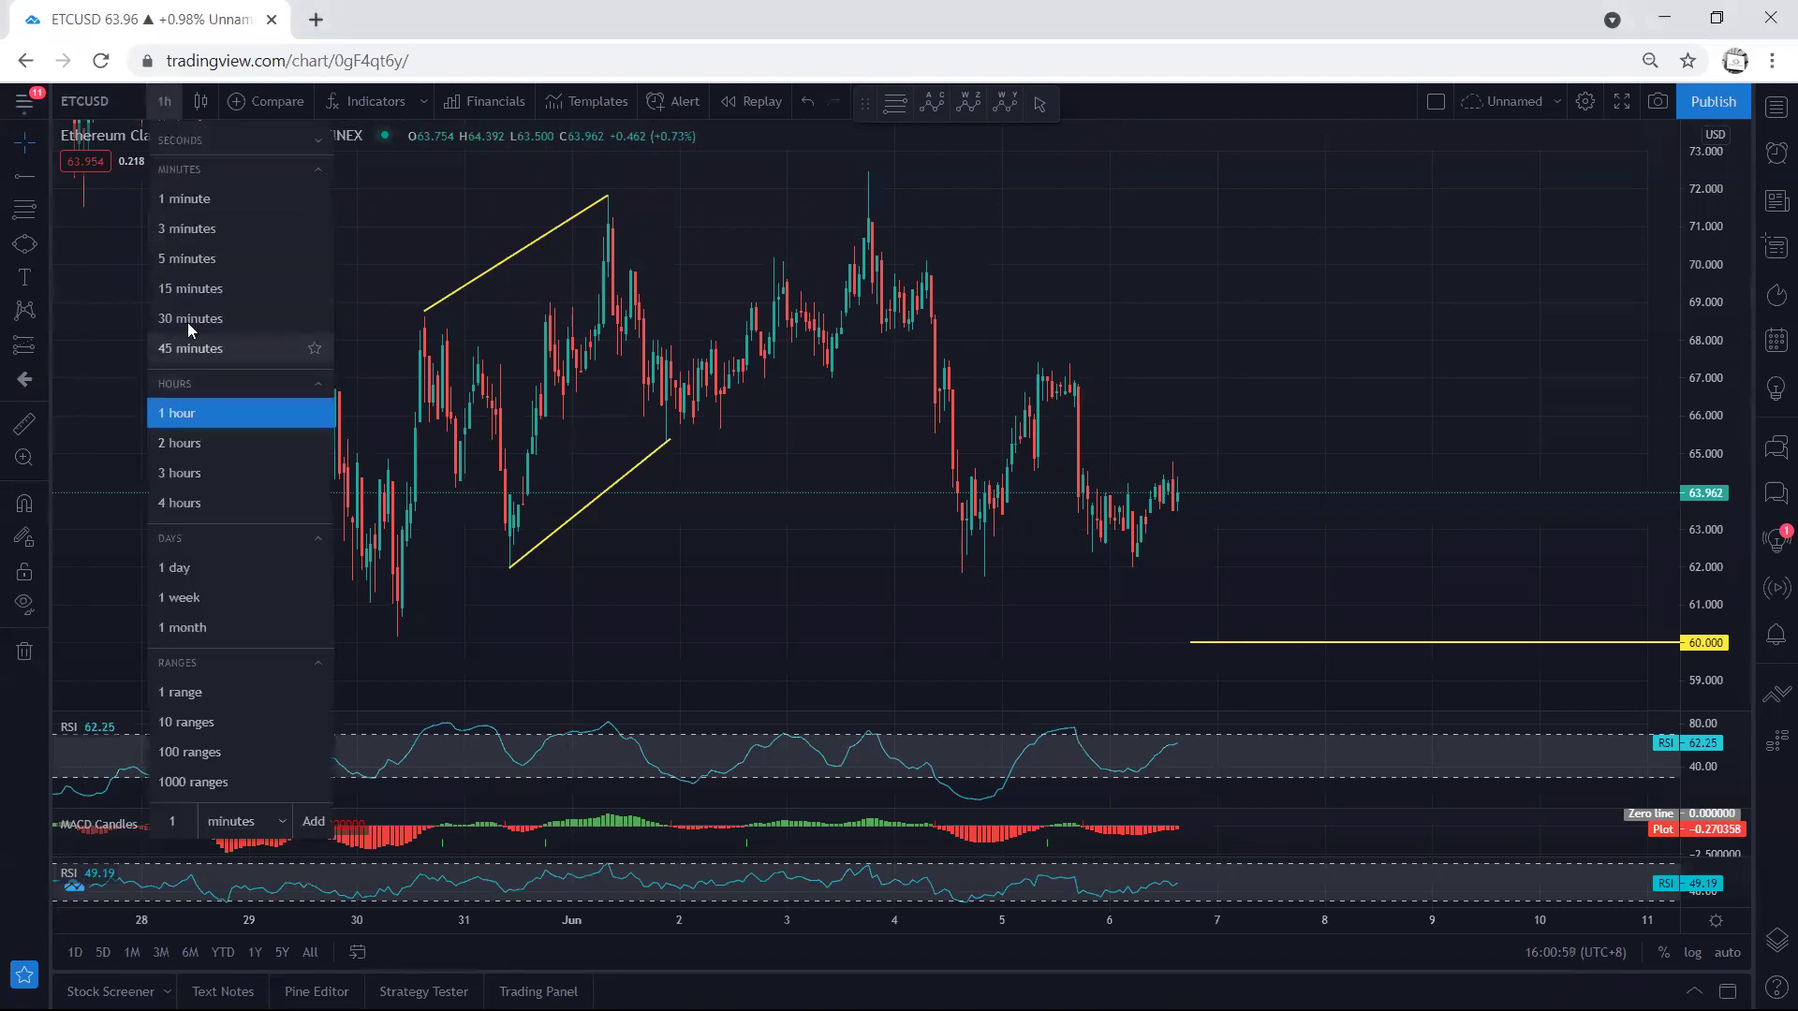
{"action": "left_click", "coordinate": [187, 298]}
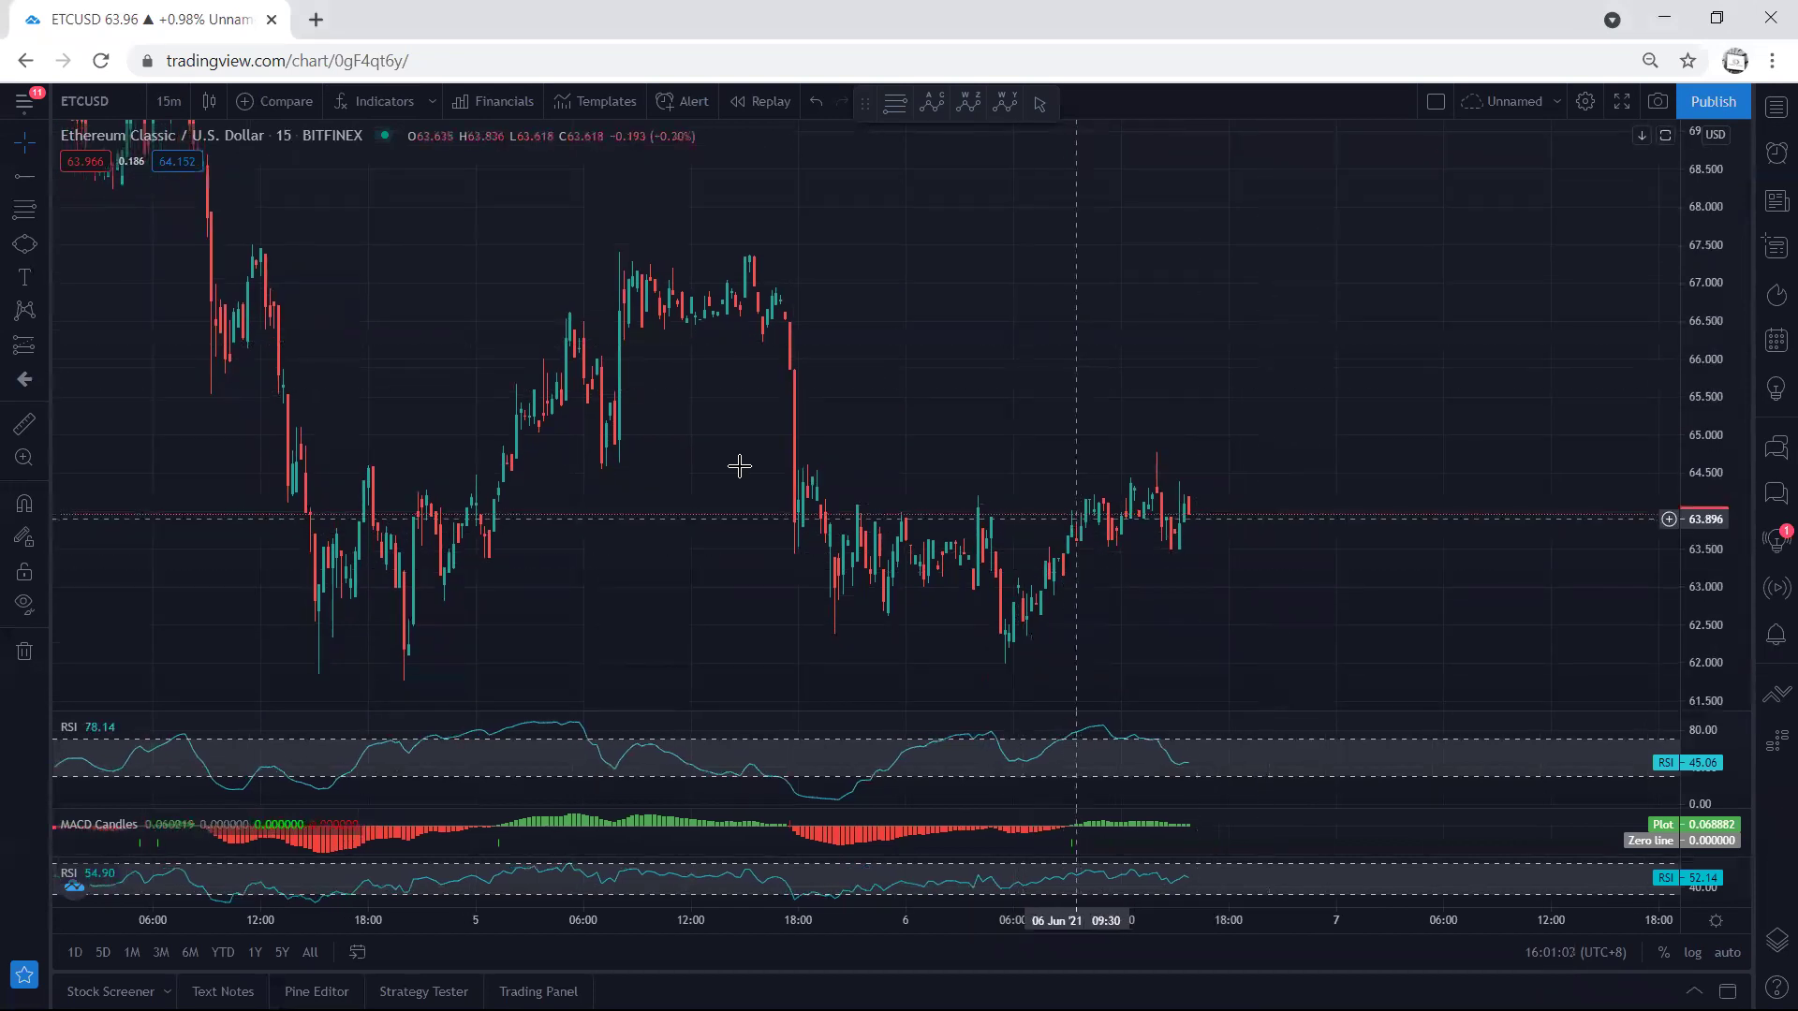
{"action": "left_click", "coordinate": [168, 102]}
{"action": "left_click", "coordinate": [183, 405]}
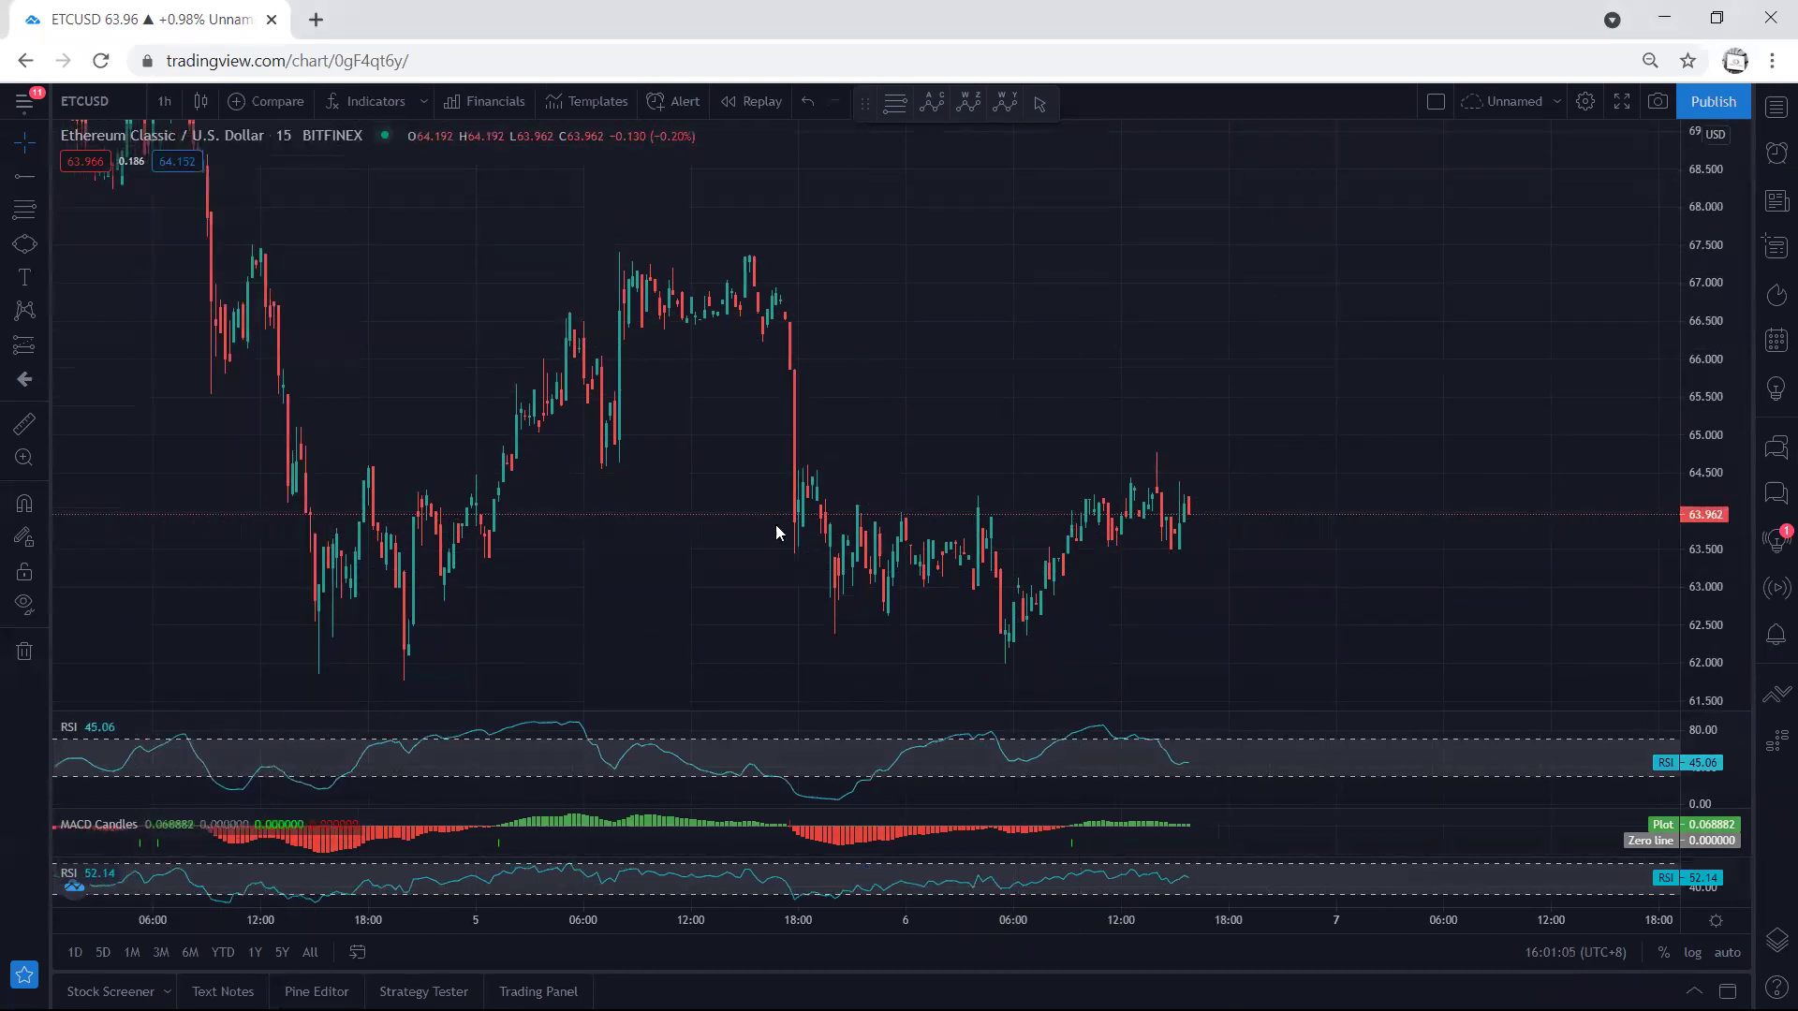
- Circle the latest sideways candles around 64.000 on the 1-hour chart
{"action": "left_click_drag", "start_coordinate": [1362, 422], "coordinate": [1353, 377]}
{"action": "left_click_drag", "start_coordinate": [1688, 598], "coordinate": [1687, 555]}
{"action": "left_click_drag", "start_coordinate": [1341, 471], "coordinate": [1333, 333]}
{"action": "left_click_drag", "start_coordinate": [1701, 634], "coordinate": [1701, 578]}
{"action": "left_click_drag", "start_coordinate": [1350, 536], "coordinate": [1336, 538]}
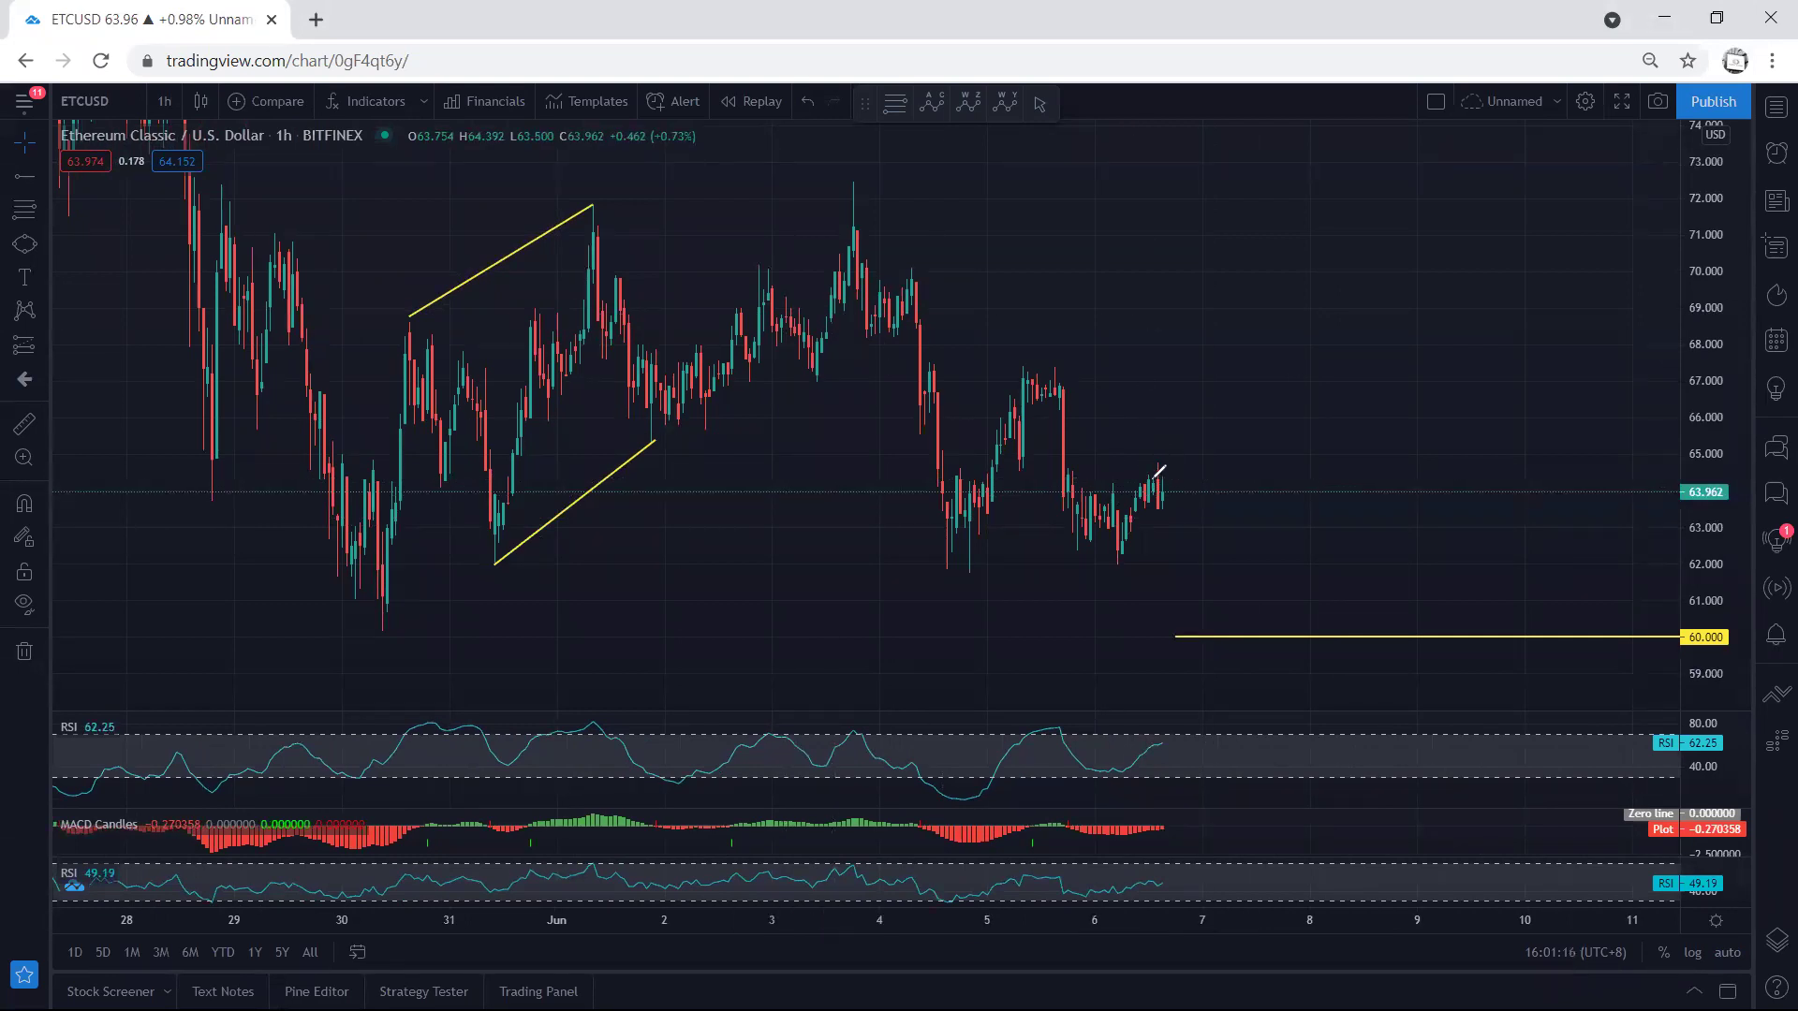
{"action": "mouse_move", "coordinate": [1152, 482]}
{"action": "left_mouse_down"}
{"action": "mouse_move", "coordinate": [1185, 501]}
{"action": "mouse_move", "coordinate": [1178, 471]}
{"action": "mouse_move", "coordinate": [1198, 494]}
{"action": "mouse_move", "coordinate": [1154, 511]}
{"action": "mouse_move", "coordinate": [1154, 465]}
{"action": "left_mouse_up"}
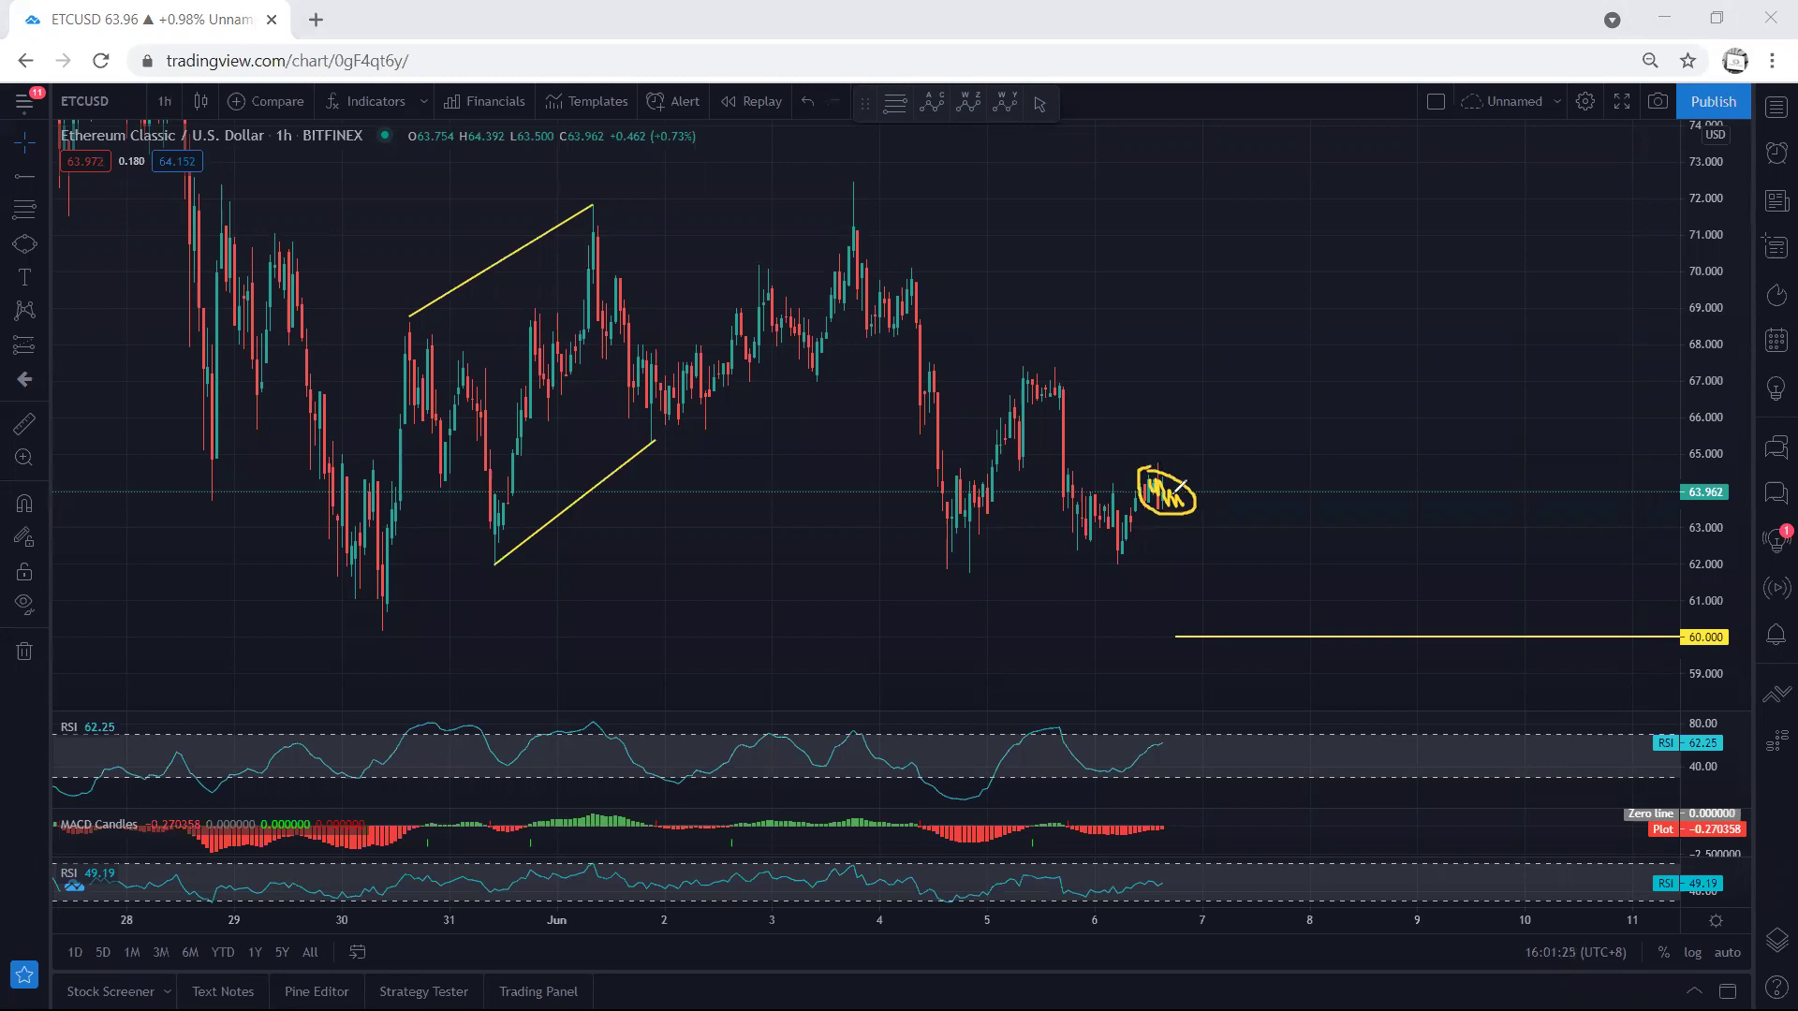
- Sketch a rise from the latest candle to about 66.700, mark the 5 June highs near 67.500, and clear the drawings
{"action": "left_click_drag", "start_coordinate": [1179, 494], "coordinate": [1210, 393]}
{"action": "left_click_drag", "start_coordinate": [999, 363], "coordinate": [1065, 363]}
{"action": "left_click", "coordinate": [1141, 140]}
- Sketch a triangle from the 5 June high over a 62.000 base, add a downtrend arrow from the 3 June peak, and erase everything
{"action": "left_click_drag", "start_coordinate": [1162, 487], "coordinate": [1223, 404]}
{"action": "left_click_drag", "start_coordinate": [1035, 372], "coordinate": [1216, 399]}
{"action": "left_click_drag", "start_coordinate": [968, 565], "coordinate": [1118, 564]}
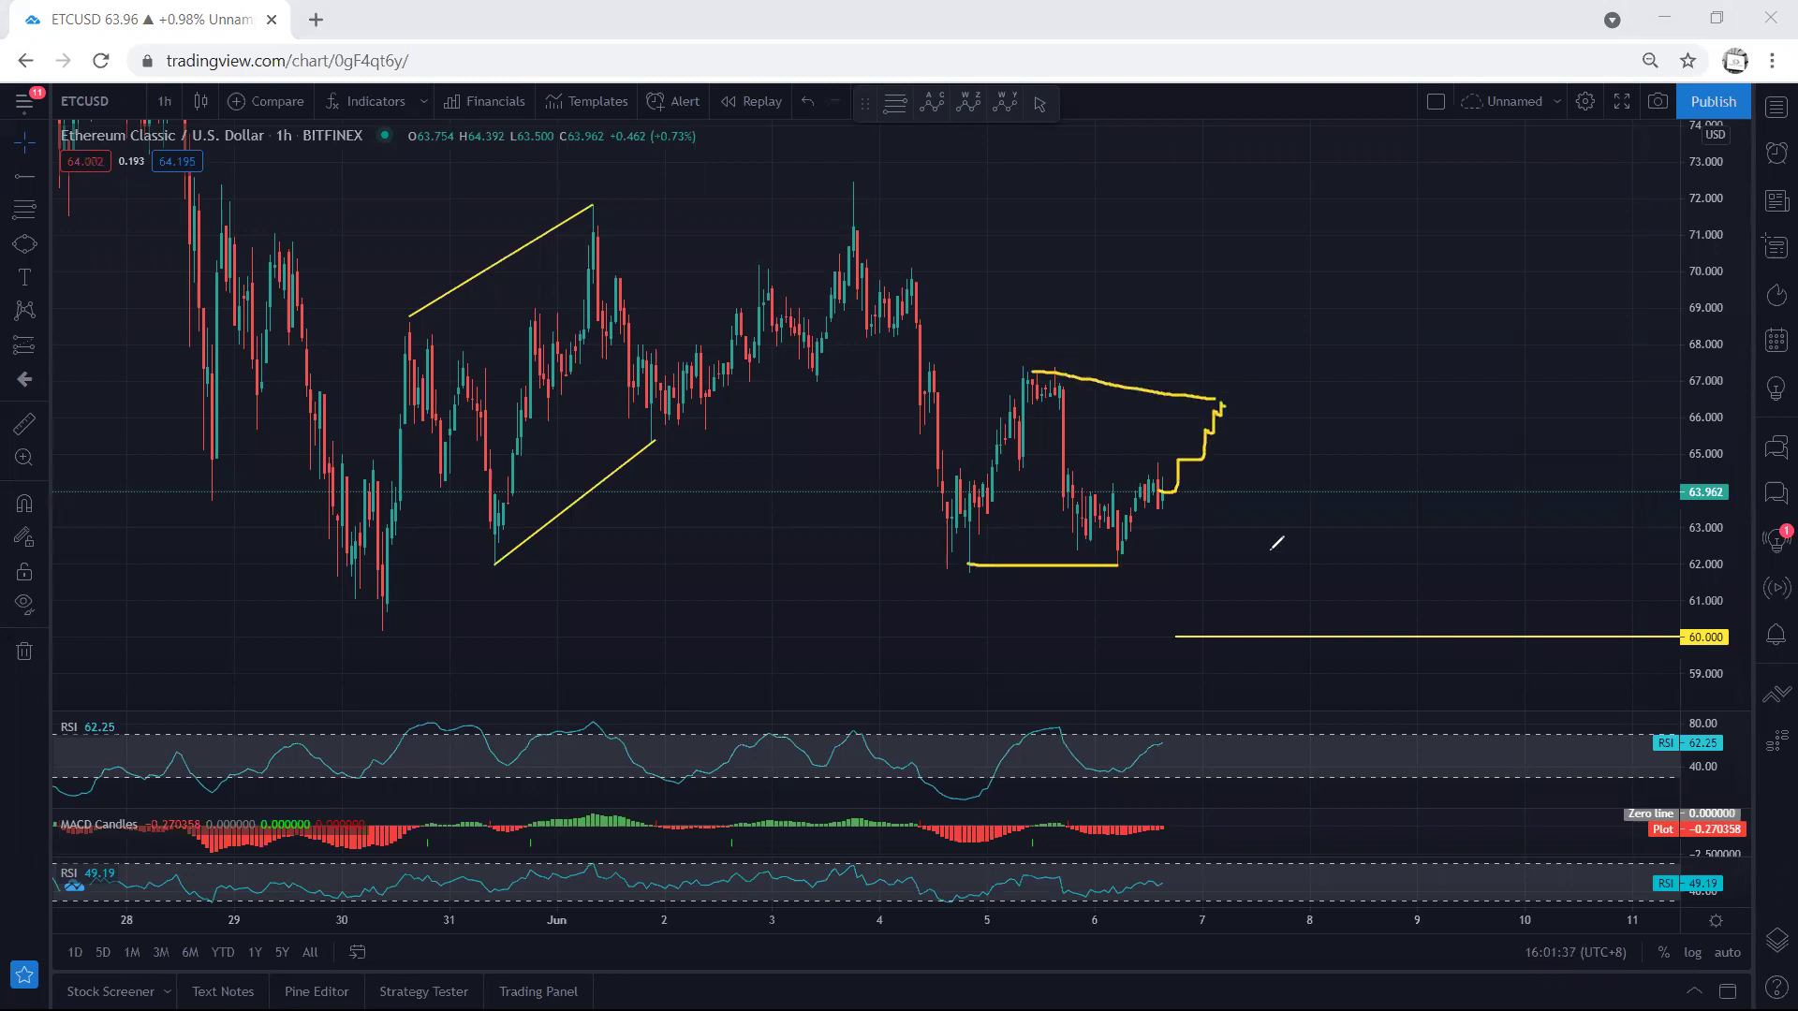
{"action": "mouse_move", "coordinate": [858, 230]}
{"action": "left_mouse_down"}
{"action": "mouse_move", "coordinate": [927, 321]}
{"action": "mouse_move", "coordinate": [1237, 551]}
{"action": "left_mouse_up"}
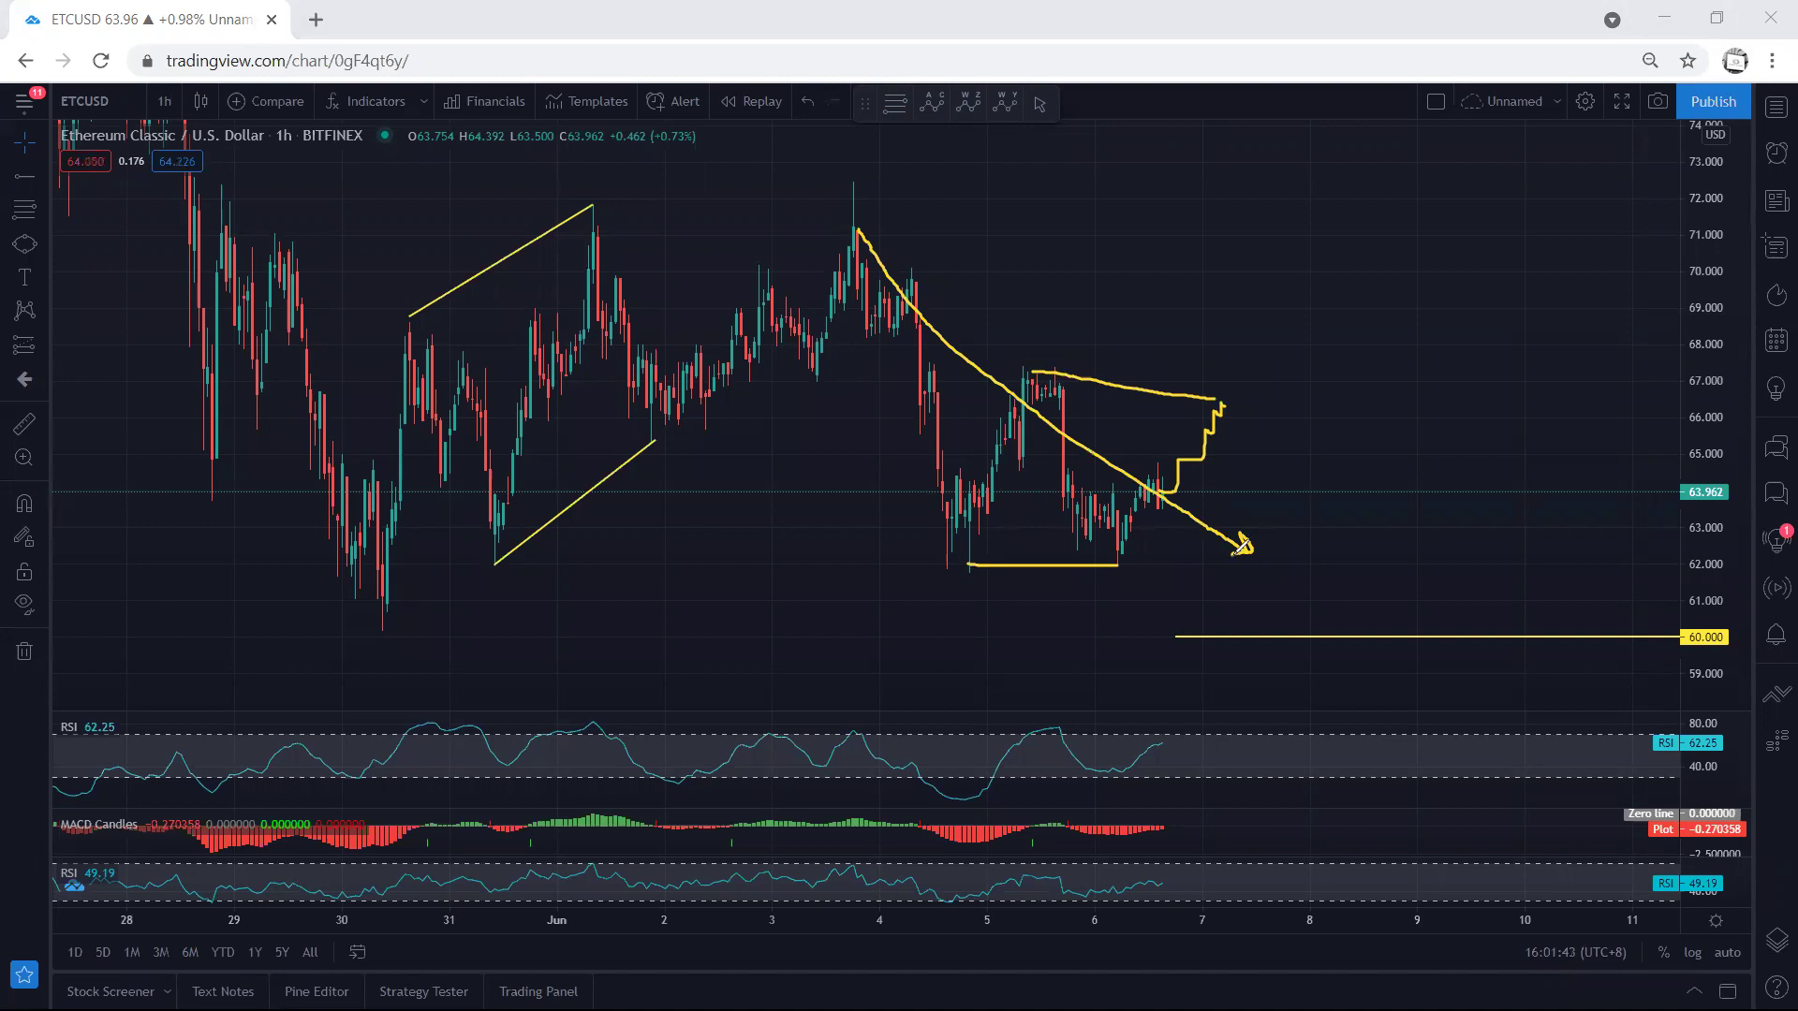
{"action": "key", "text": "e"}
- Trace the down-up-down swings since 4 June, redraw the triangle with a downtrend line from the recent peak, and erase each set
{"action": "mouse_move", "coordinate": [894, 274]}
{"action": "left_mouse_down"}
{"action": "mouse_move", "coordinate": [947, 450]}
{"action": "mouse_move", "coordinate": [1011, 452]}
{"action": "mouse_move", "coordinate": [1028, 382]}
{"action": "mouse_move", "coordinate": [1108, 548]}
{"action": "left_mouse_up"}
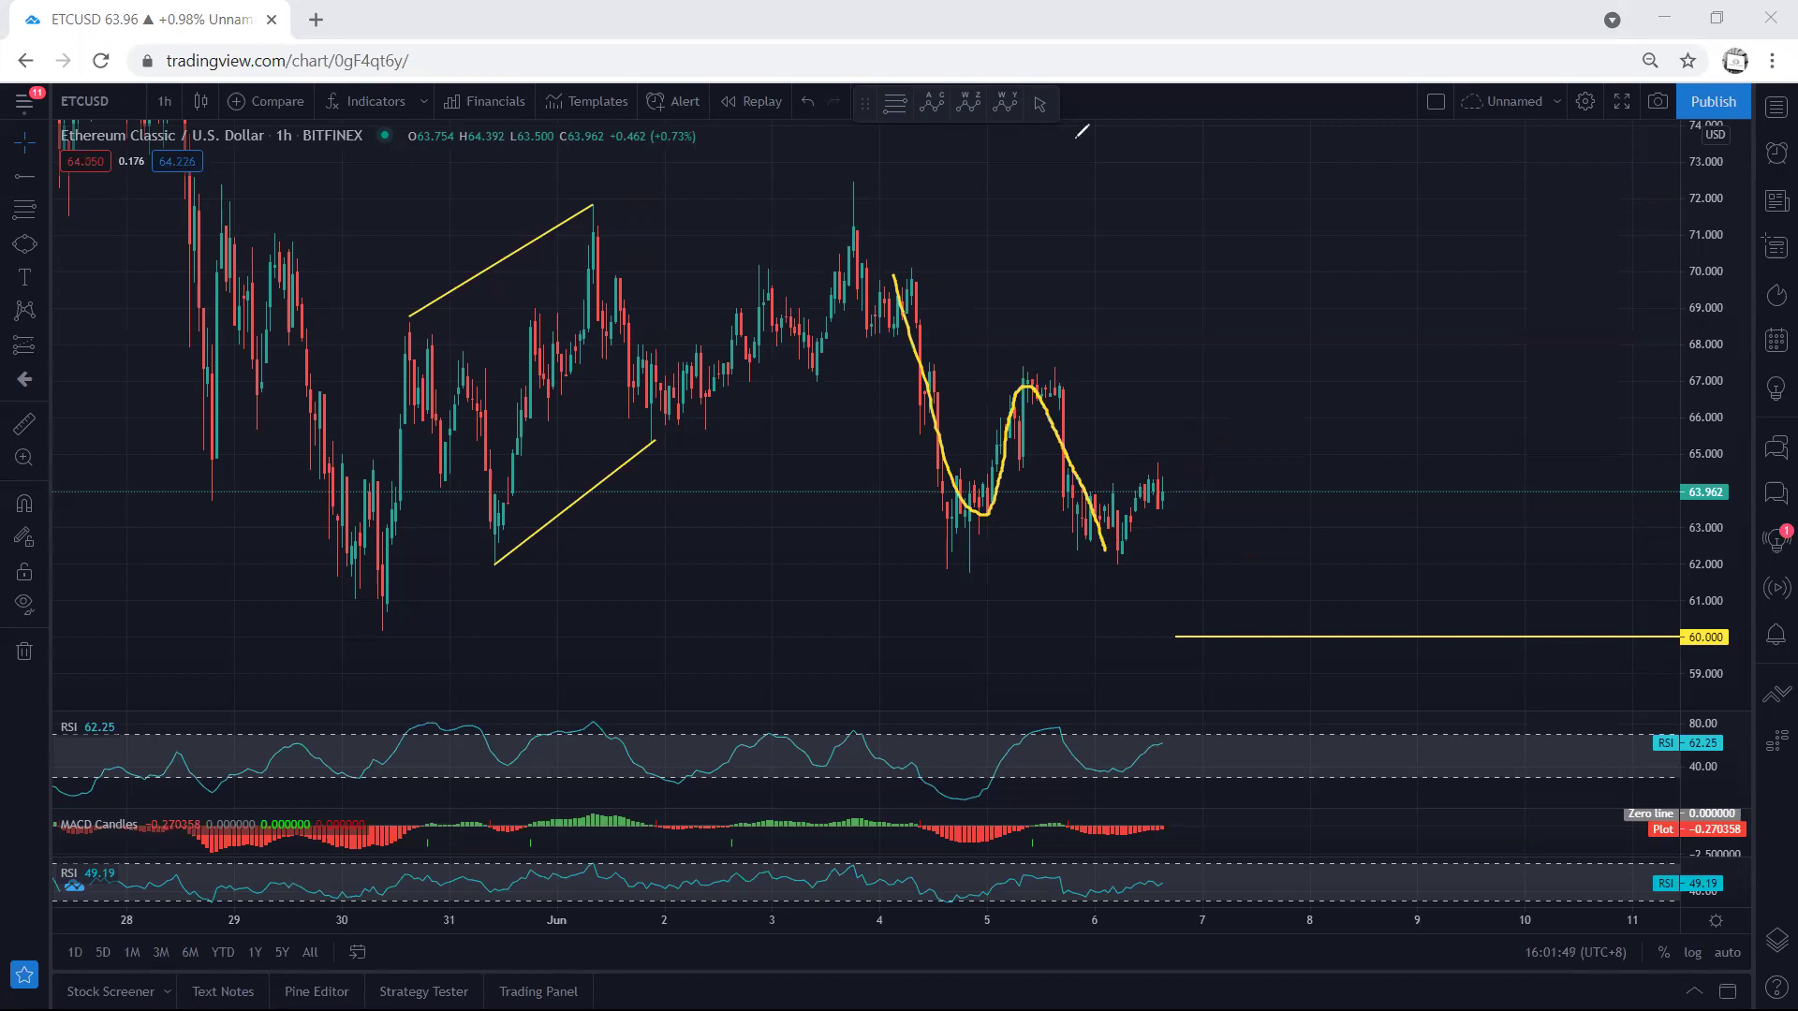
{"action": "key", "text": "ctrl+z"}
{"action": "left_click_drag", "start_coordinate": [1105, 538], "coordinate": [1191, 433]}
{"action": "left_click_drag", "start_coordinate": [1052, 364], "coordinate": [1172, 424]}
{"action": "left_click_drag", "start_coordinate": [965, 558], "coordinate": [1082, 559]}
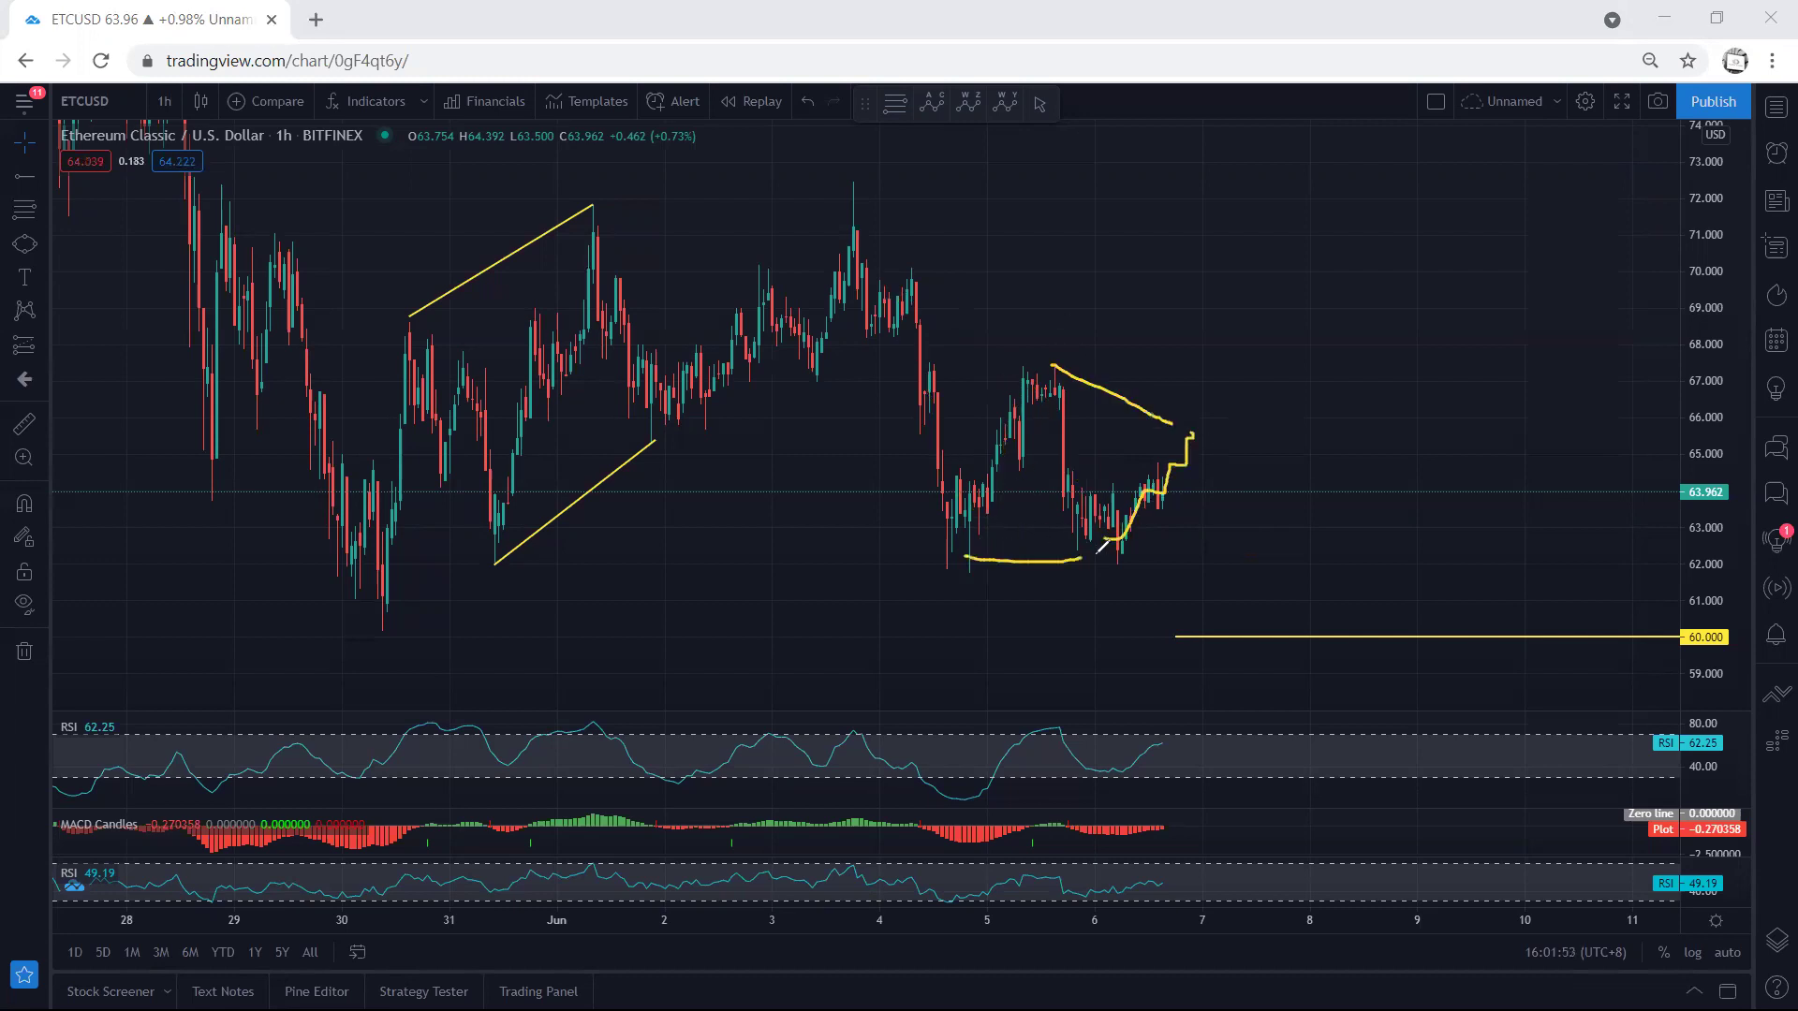
{"action": "mouse_move", "coordinate": [870, 253]}
{"action": "left_mouse_down"}
{"action": "mouse_move", "coordinate": [941, 515]}
{"action": "mouse_move", "coordinate": [1211, 481]}
{"action": "mouse_move", "coordinate": [1295, 621]}
{"action": "left_mouse_up"}
{"action": "key", "text": "e"}
- Sketch a rise to about 65.300 followed by a drop to about 60.500, box the recent indicator readings, and clear the drawings
{"action": "mouse_move", "coordinate": [1143, 514]}
{"action": "left_mouse_down"}
{"action": "mouse_move", "coordinate": [1197, 443]}
{"action": "mouse_move", "coordinate": [1282, 617]}
{"action": "left_mouse_up"}
{"action": "mouse_move", "coordinate": [959, 716]}
{"action": "left_mouse_down"}
{"action": "mouse_move", "coordinate": [1067, 871]}
{"action": "mouse_move", "coordinate": [1225, 726]}
{"action": "mouse_move", "coordinate": [943, 707]}
{"action": "left_mouse_up"}
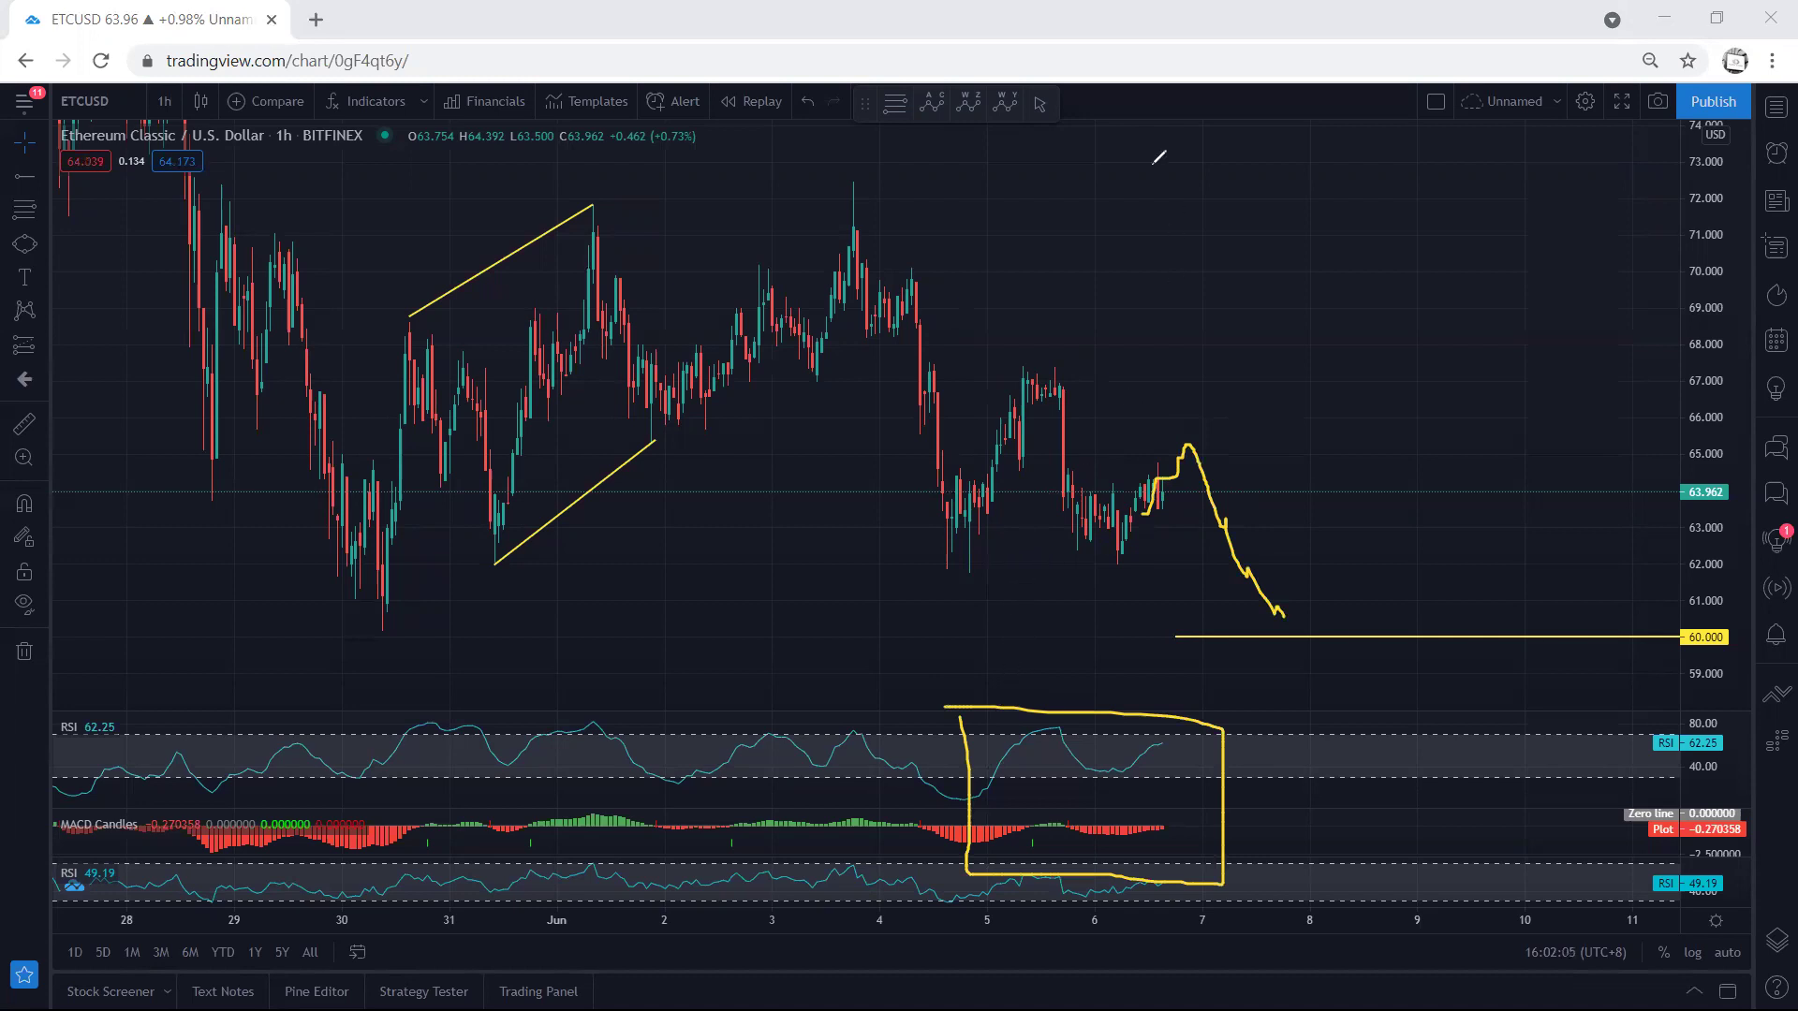
{"action": "key", "text": "Escape"}
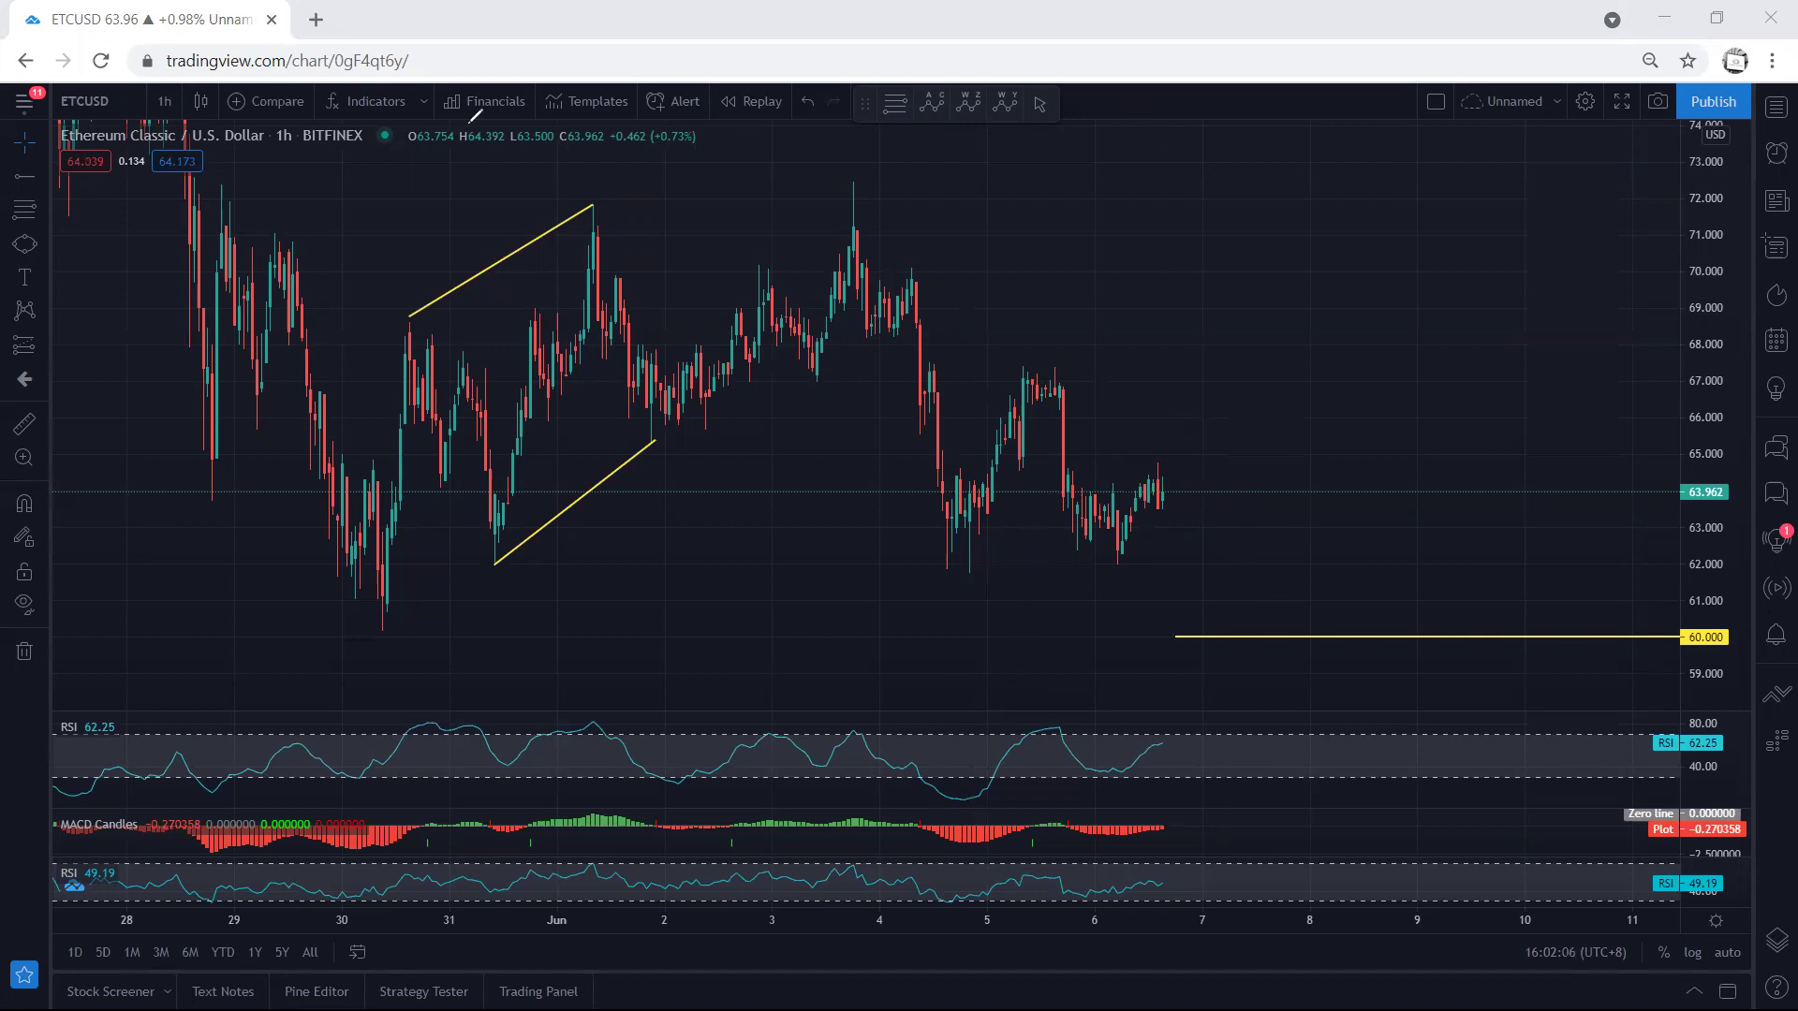
- View the ETCUSD chart on the 1-day timeframe with the price scale auto-fitted
{"action": "left_click", "coordinate": [164, 101]}
{"action": "left_click", "coordinate": [177, 567]}
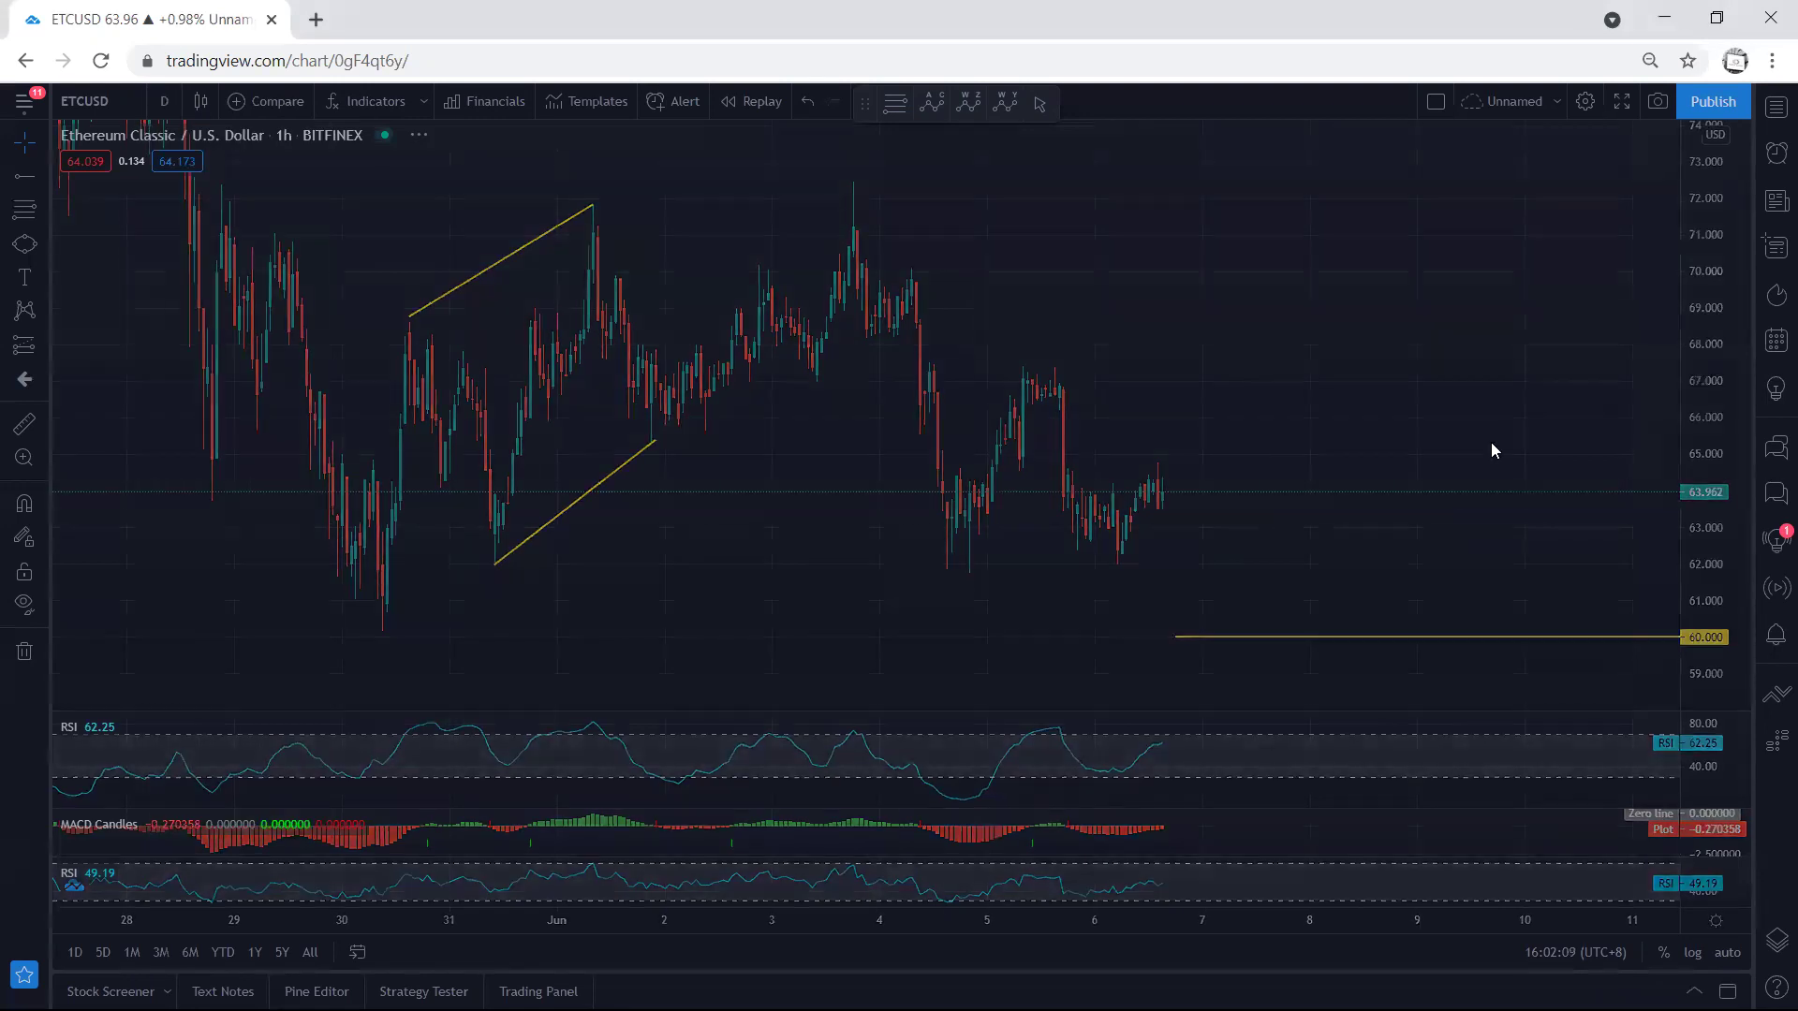
{"action": "double_click", "coordinate": [1715, 264]}
{"action": "left_click_drag", "start_coordinate": [1392, 321], "coordinate": [1180, 333]}
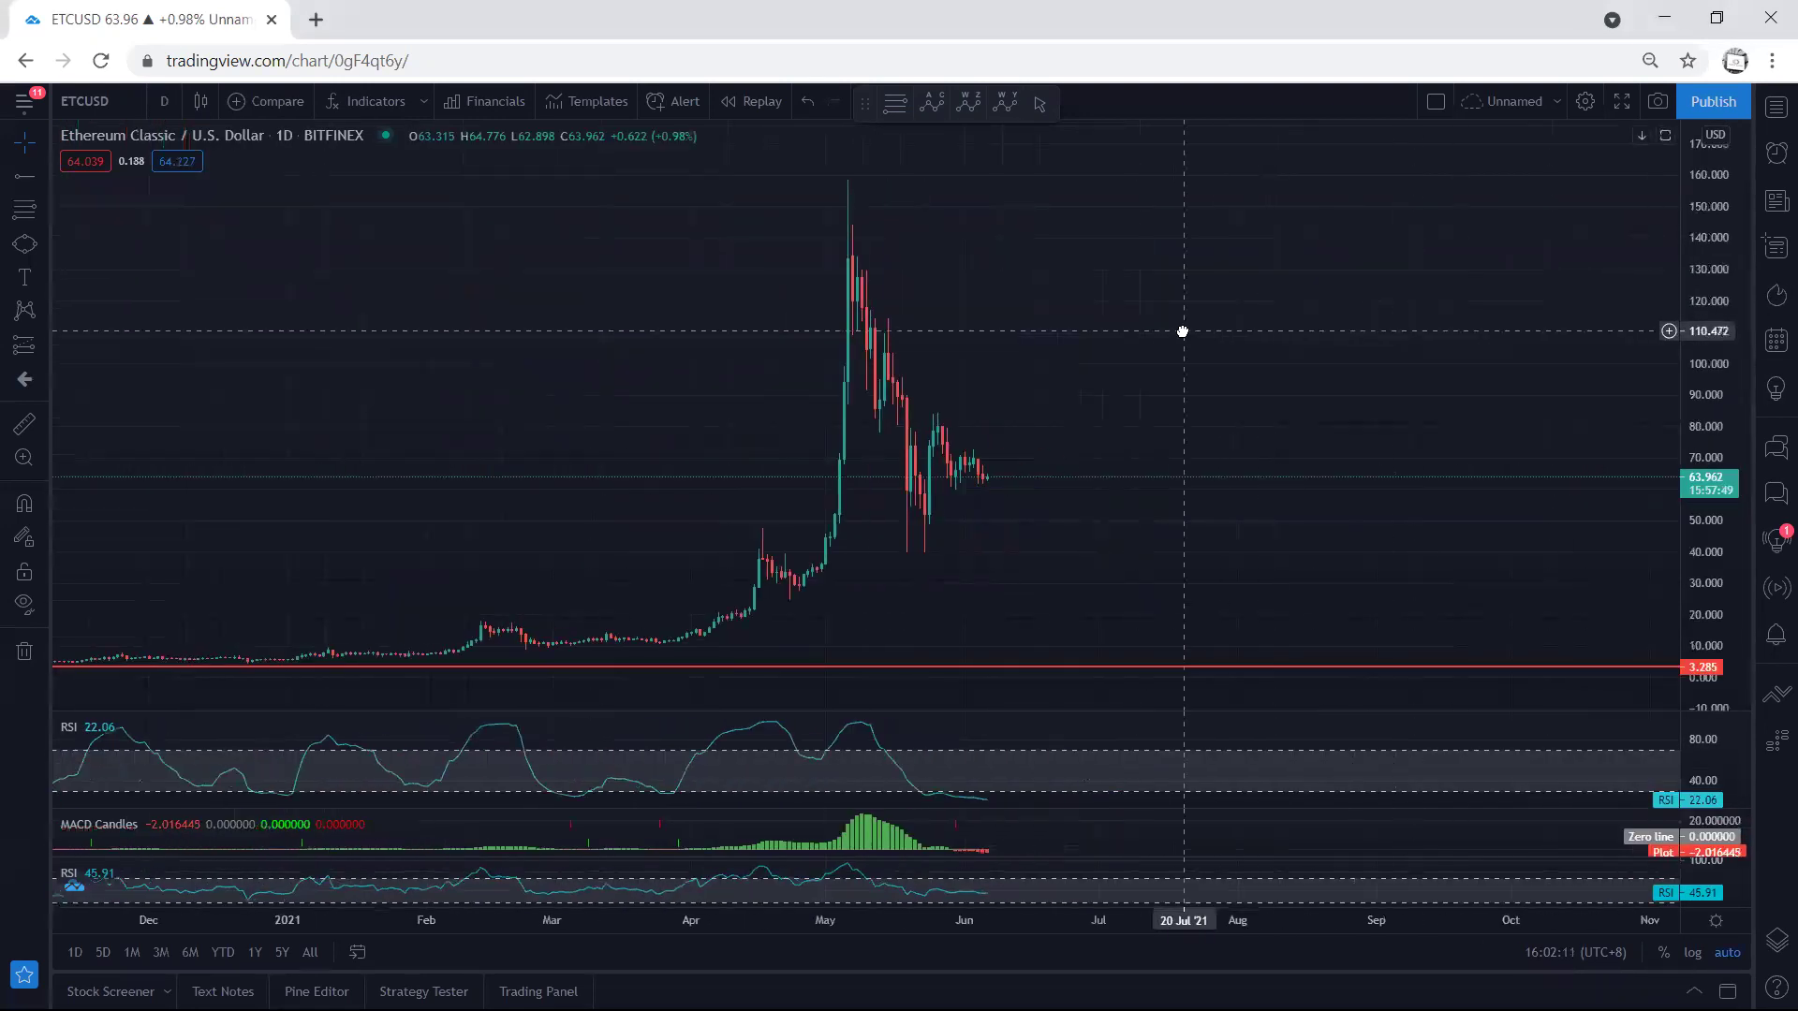
- Sketch the decline from the late-May high and a rebound from the current price, circle the latest daily candles, and erase the marks
{"action": "key", "text": "ctrl+shift+3"}
{"action": "left_click_drag", "start_coordinate": [961, 422], "coordinate": [1004, 477]}
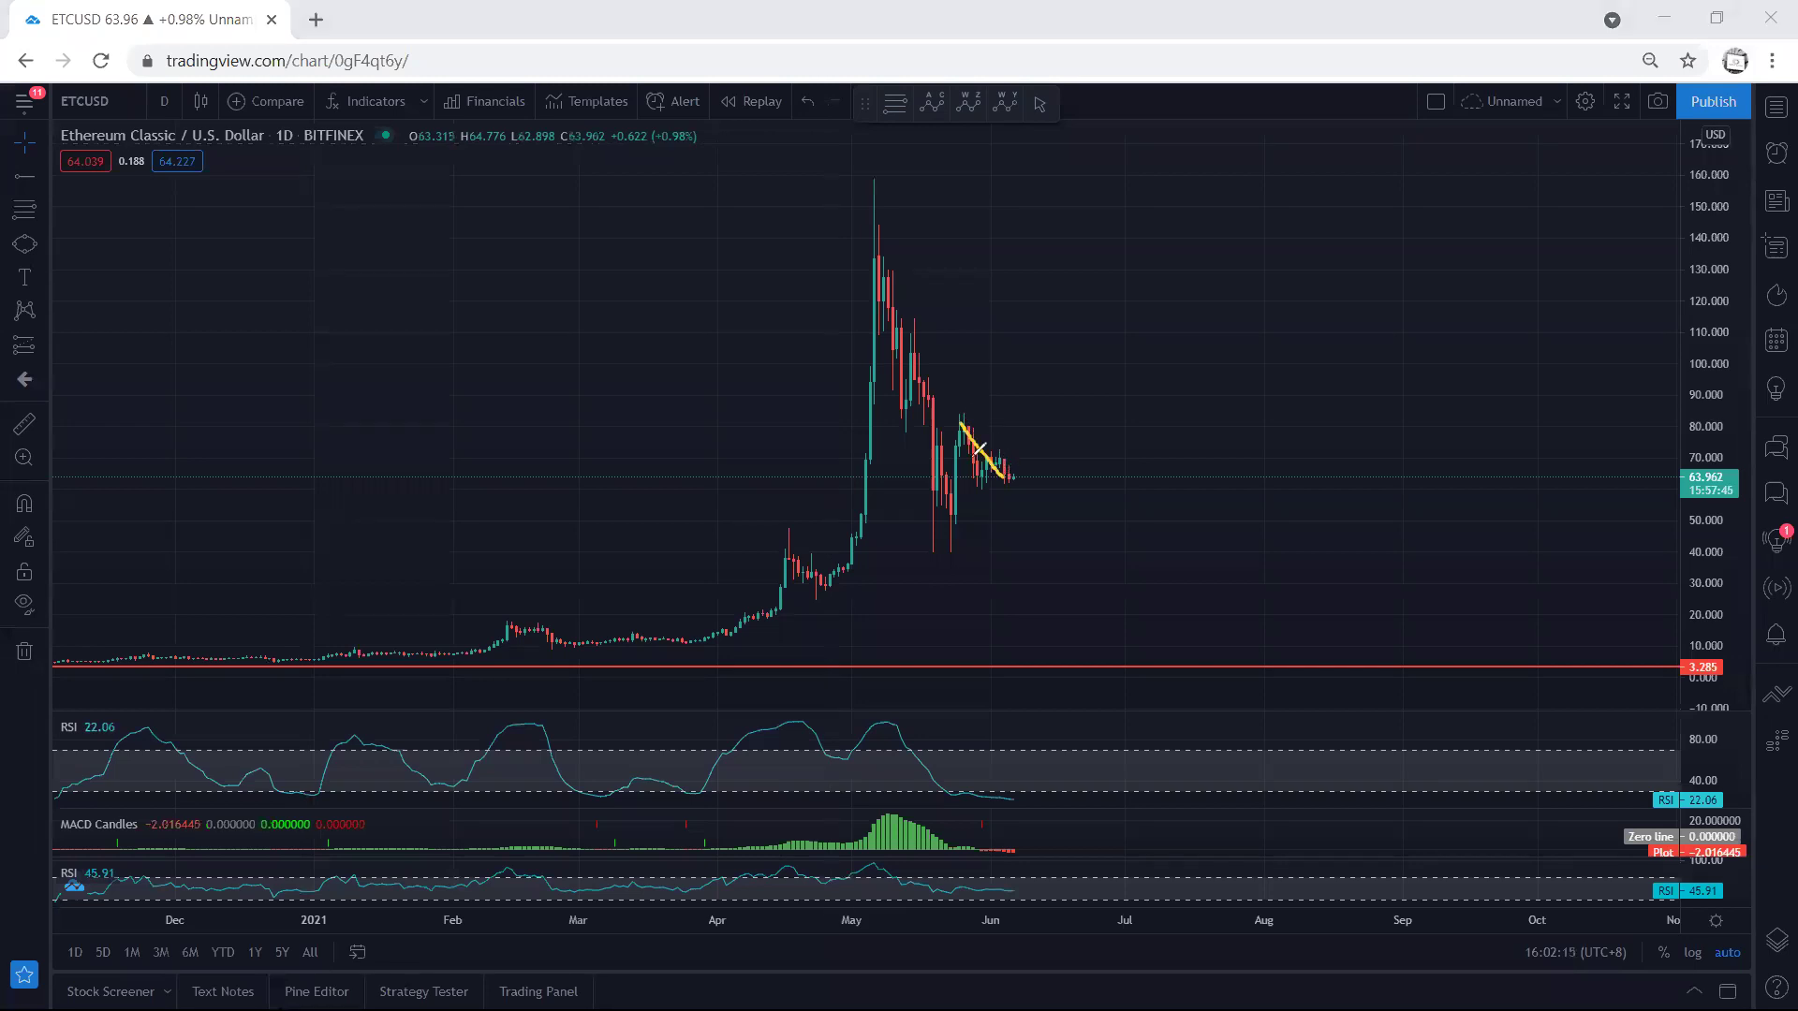
{"action": "left_click_drag", "start_coordinate": [959, 425], "coordinate": [957, 517]}
{"action": "left_click_drag", "start_coordinate": [1009, 477], "coordinate": [1054, 349]}
{"action": "key", "text": "ctrl+shift+7"}
{"action": "left_click_drag", "start_coordinate": [1013, 463], "coordinate": [1034, 482]}
{"action": "key", "text": "Escape"}
- View the ETCUSD chart on the 4-hour timeframe, framing the recent candles and the 60.000 line
{"action": "left_click", "coordinate": [165, 102]}
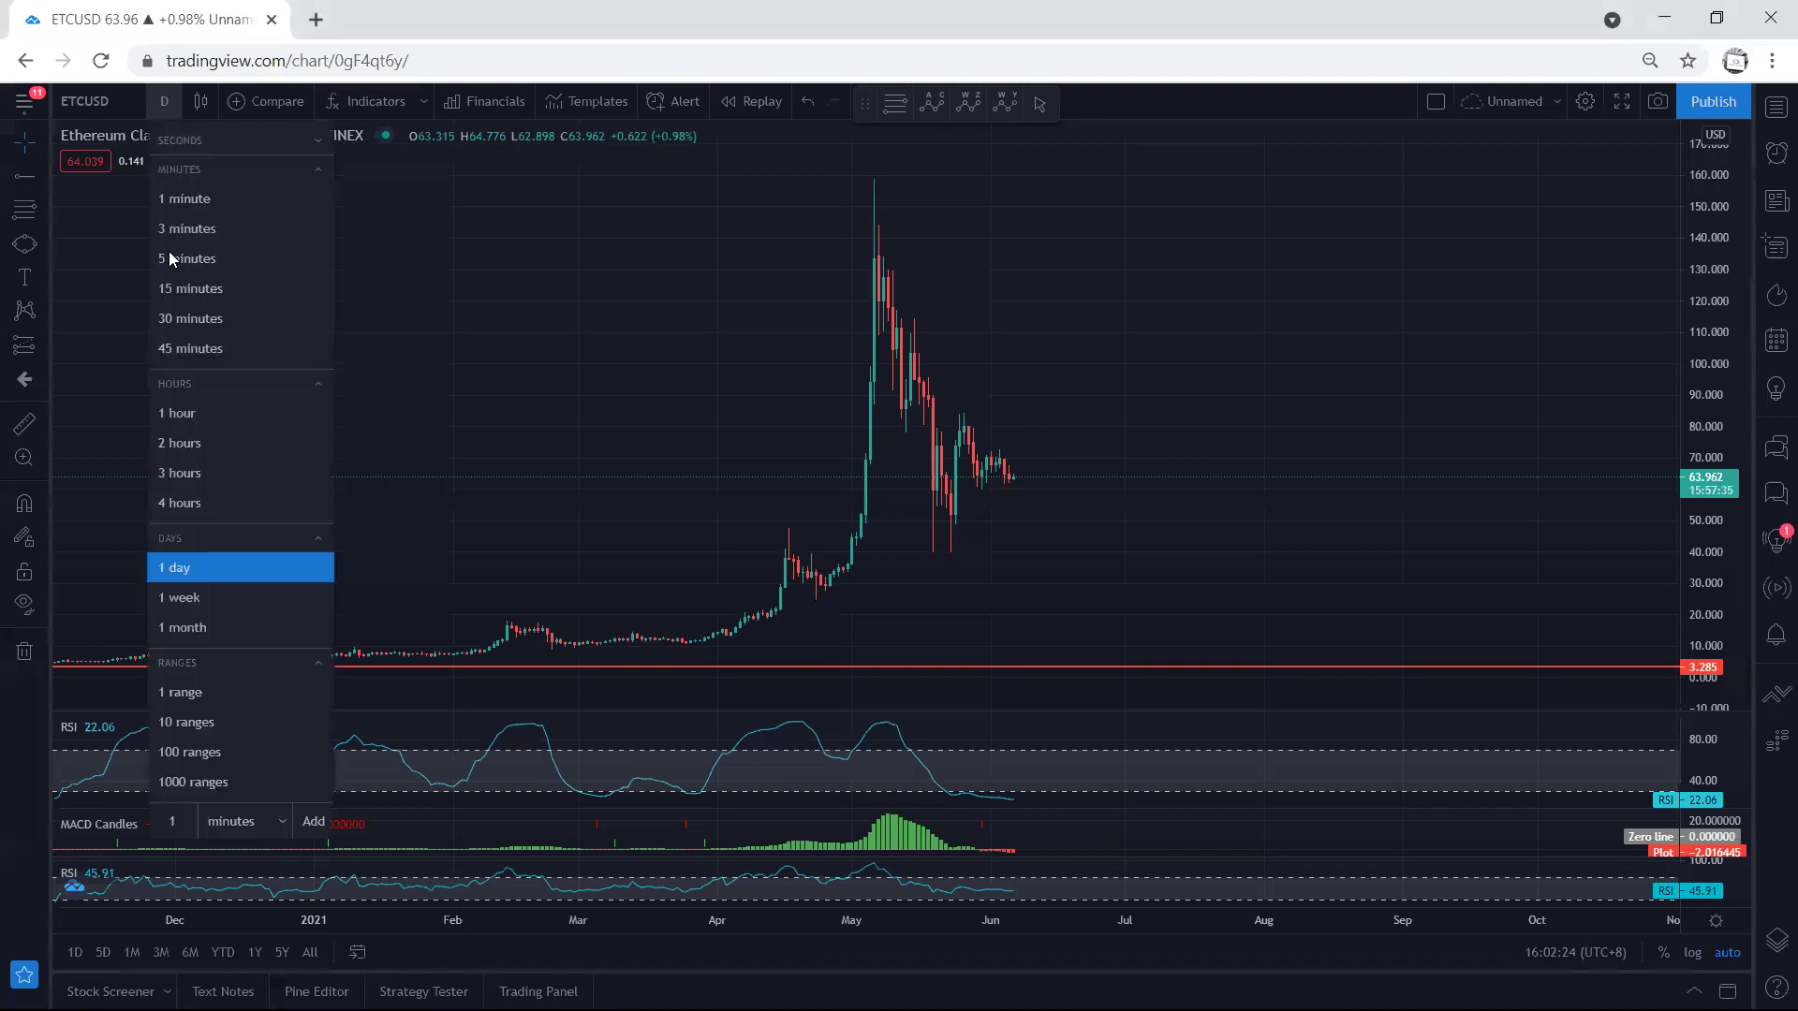
{"action": "left_click", "coordinate": [200, 495]}
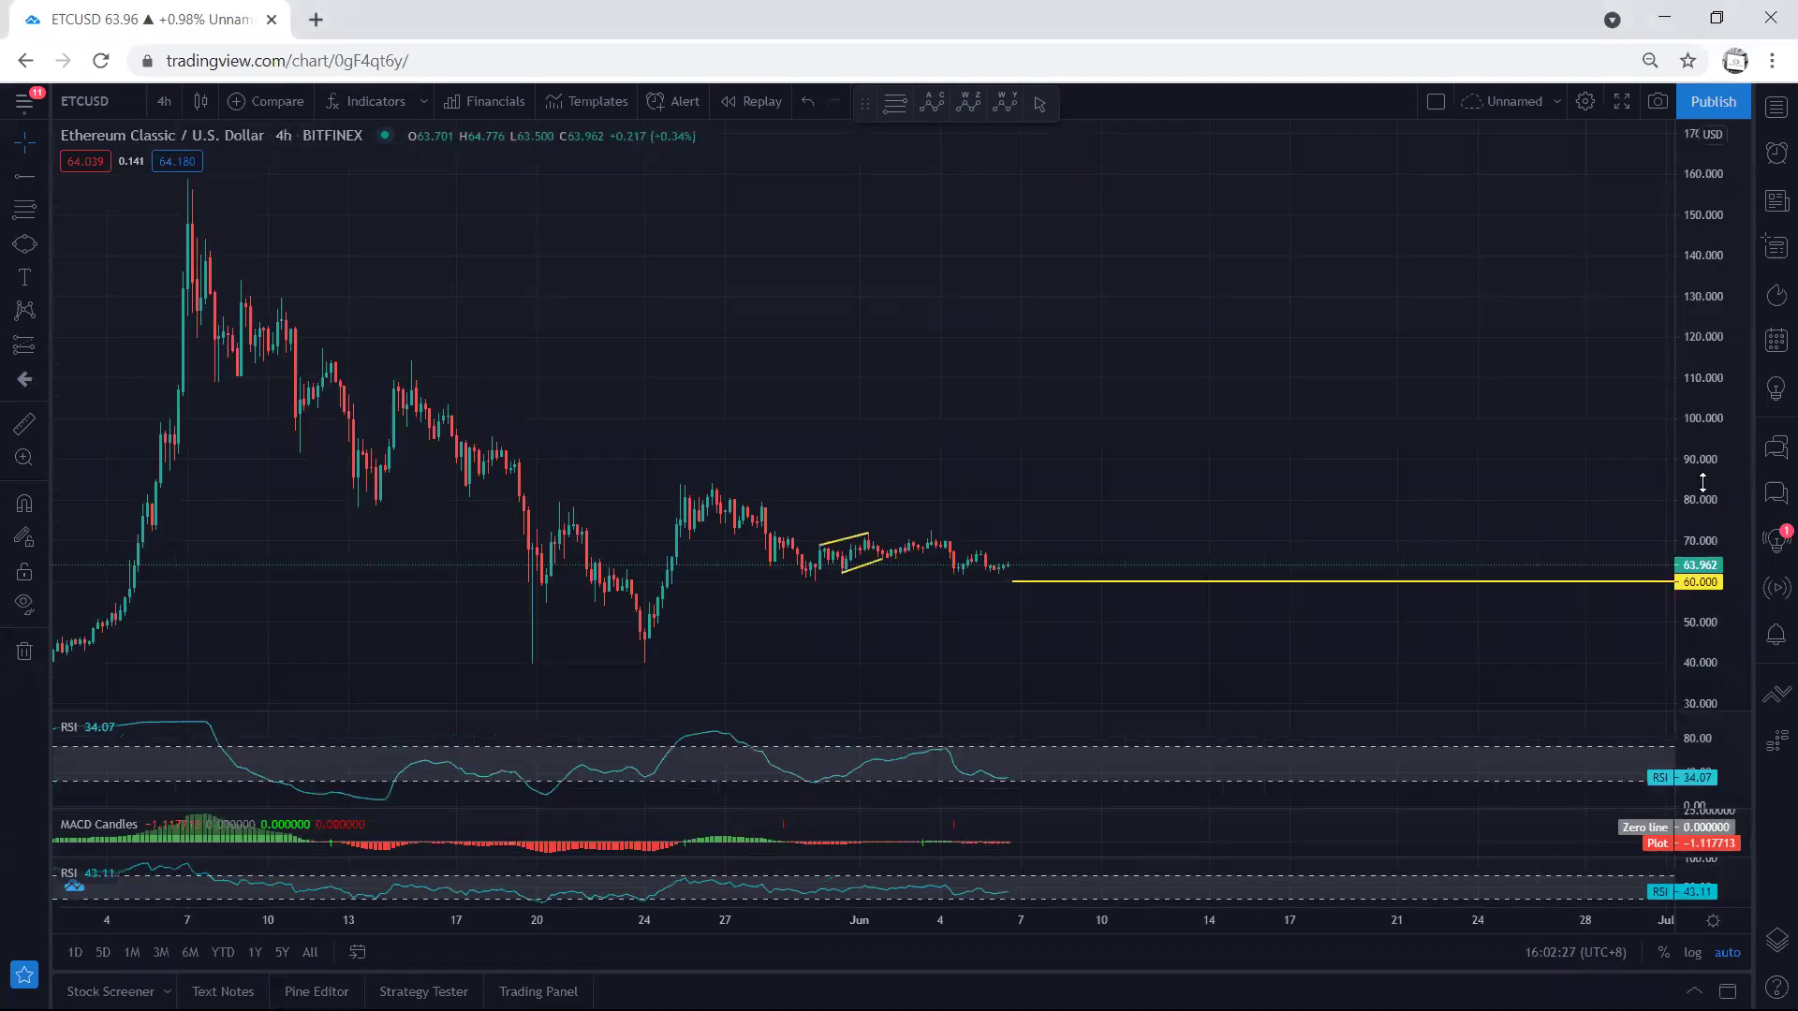
{"action": "left_click_drag", "start_coordinate": [1267, 446], "coordinate": [1331, 286]}
{"action": "left_click_drag", "start_coordinate": [1690, 505], "coordinate": [1676, 374]}
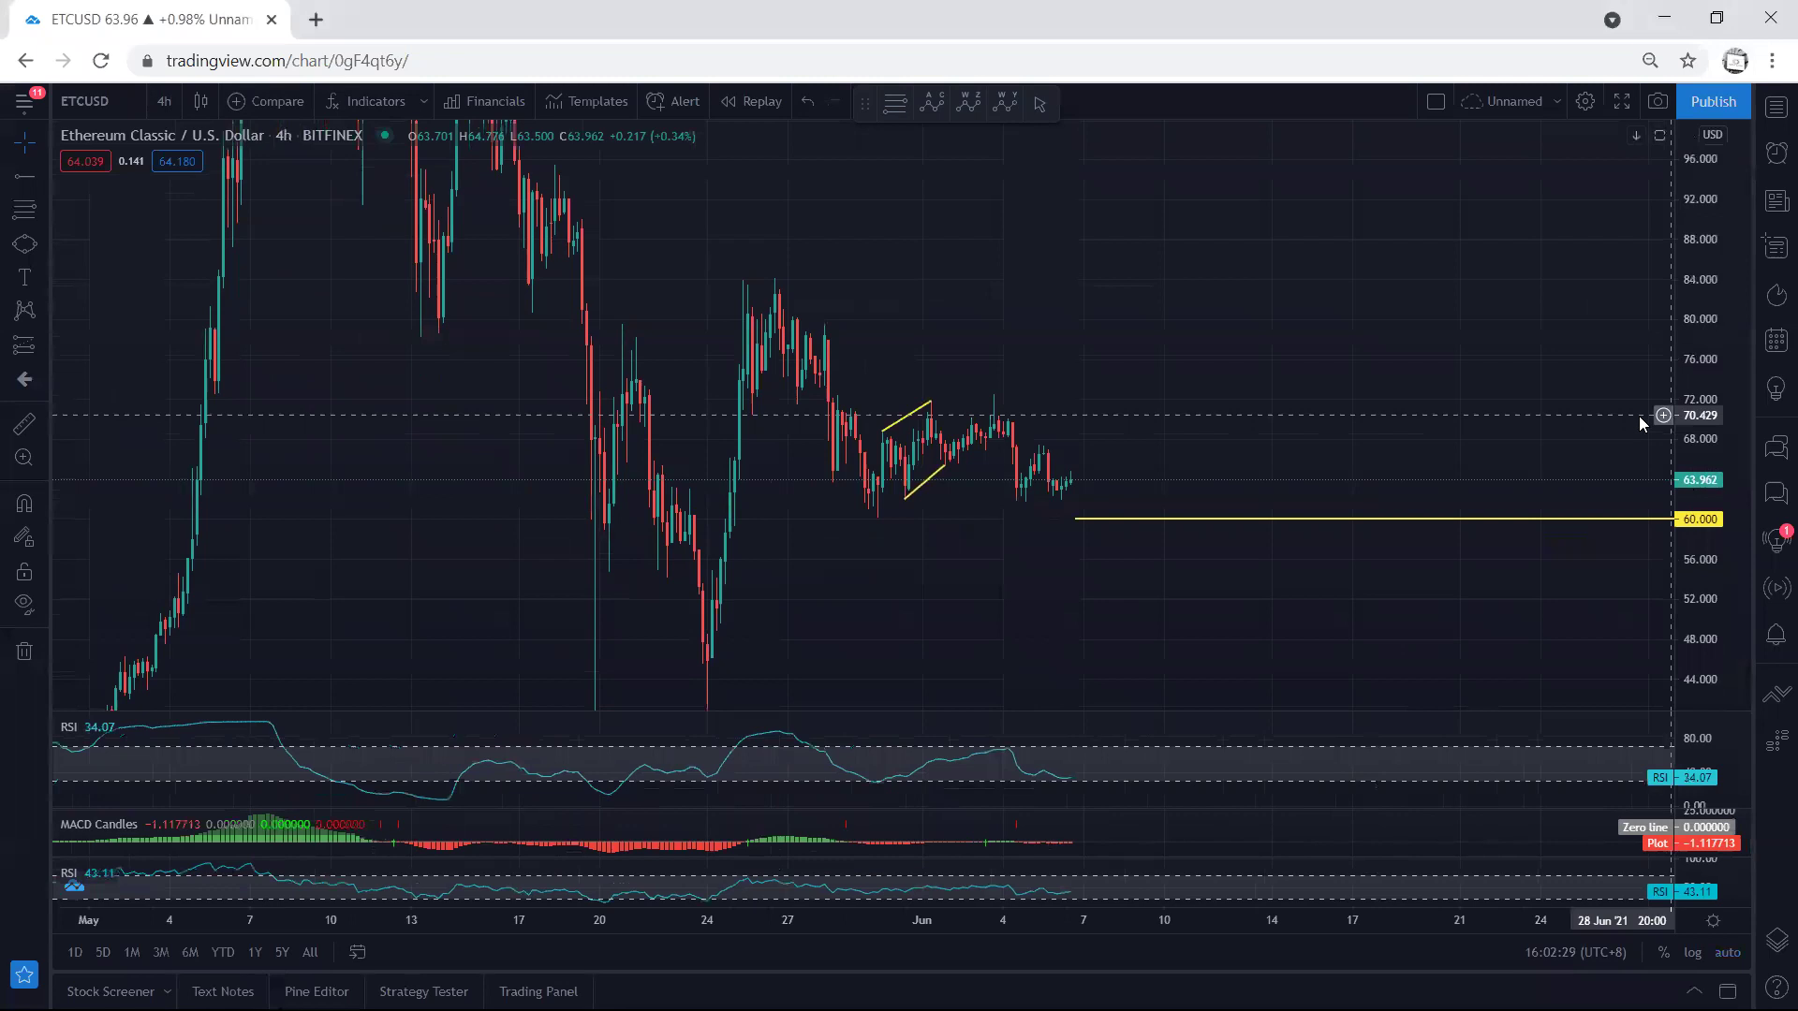
{"action": "mouse_move", "coordinate": [1276, 590]}
{"action": "left_mouse_down"}
{"action": "mouse_move", "coordinate": [1266, 519]}
{"action": "mouse_move", "coordinate": [1174, 492]}
{"action": "mouse_move", "coordinate": [1195, 455]}
{"action": "left_mouse_up"}
- Circle a point on the 60.000 line ahead of the current price, and clear all drawings
{"action": "left_click", "coordinate": [681, 103]}
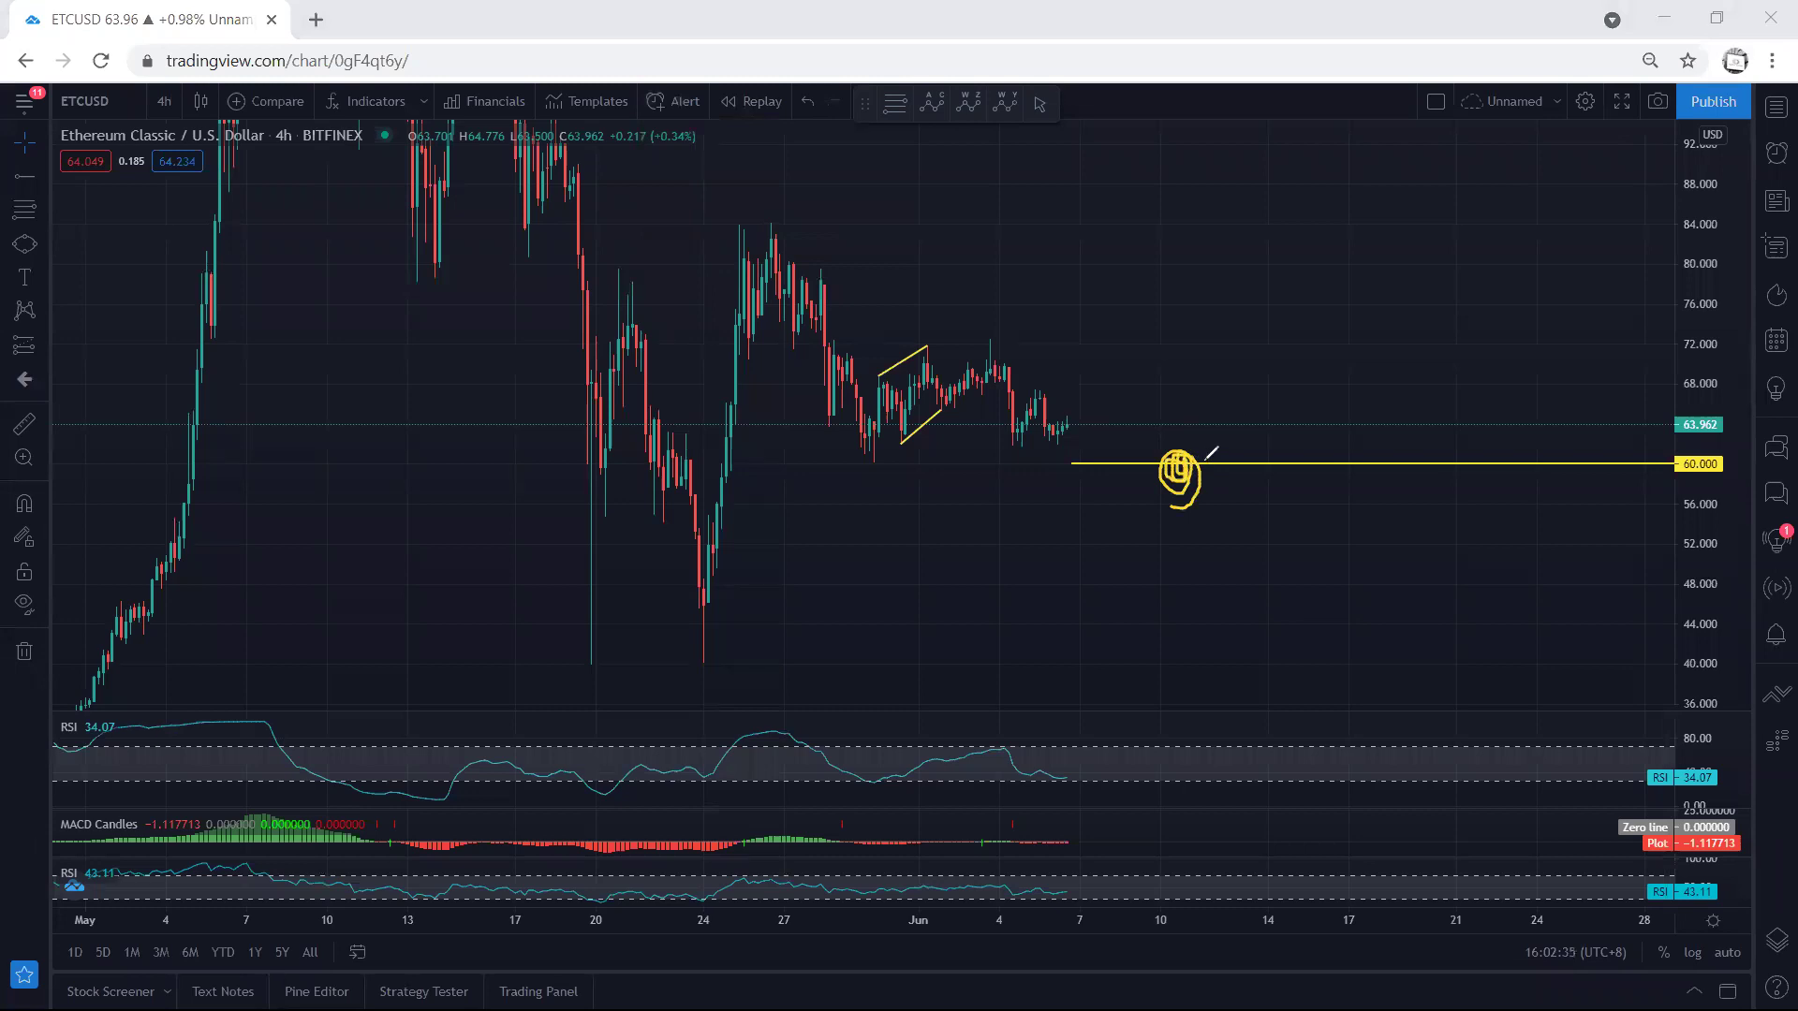
{"action": "right_click", "coordinate": [1127, 123]}
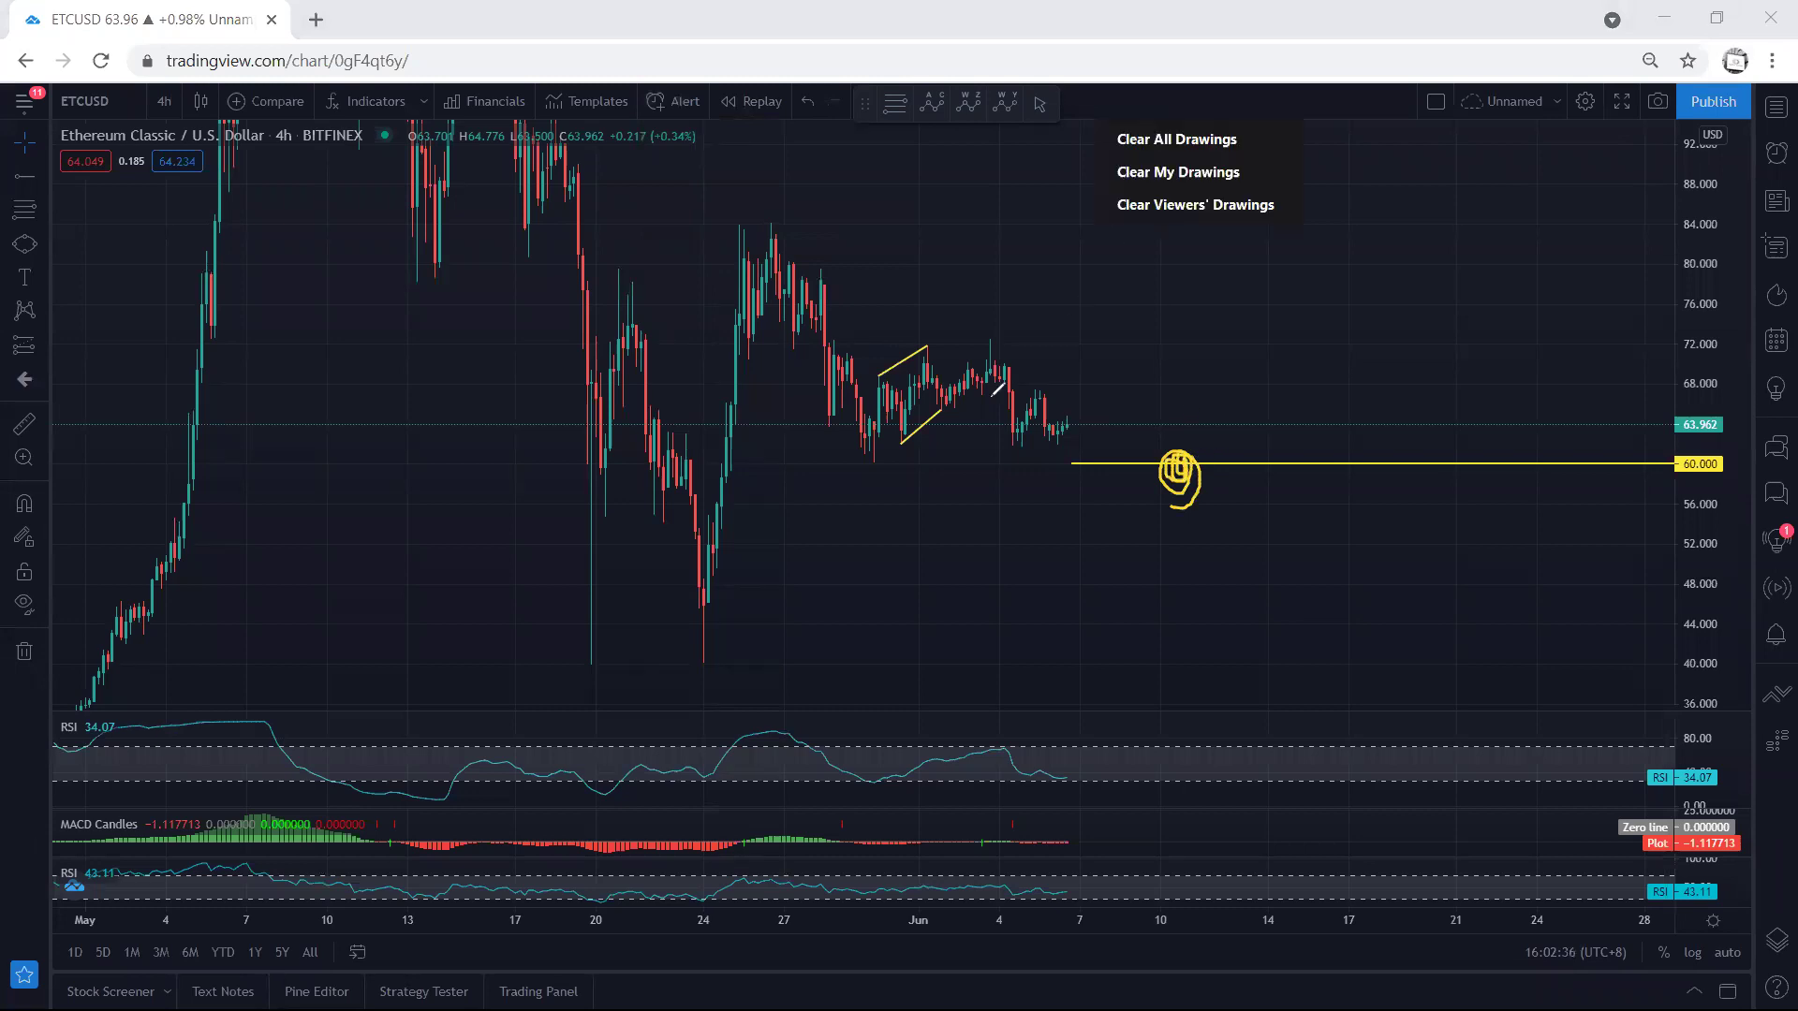
{"action": "left_click", "coordinate": [1203, 137]}
- Sketch the zigzag decline from the late-May high to below 60.000 with a rebound to about 76.000, and erase it
{"action": "left_click_drag", "start_coordinate": [995, 382], "coordinate": [1092, 475]}
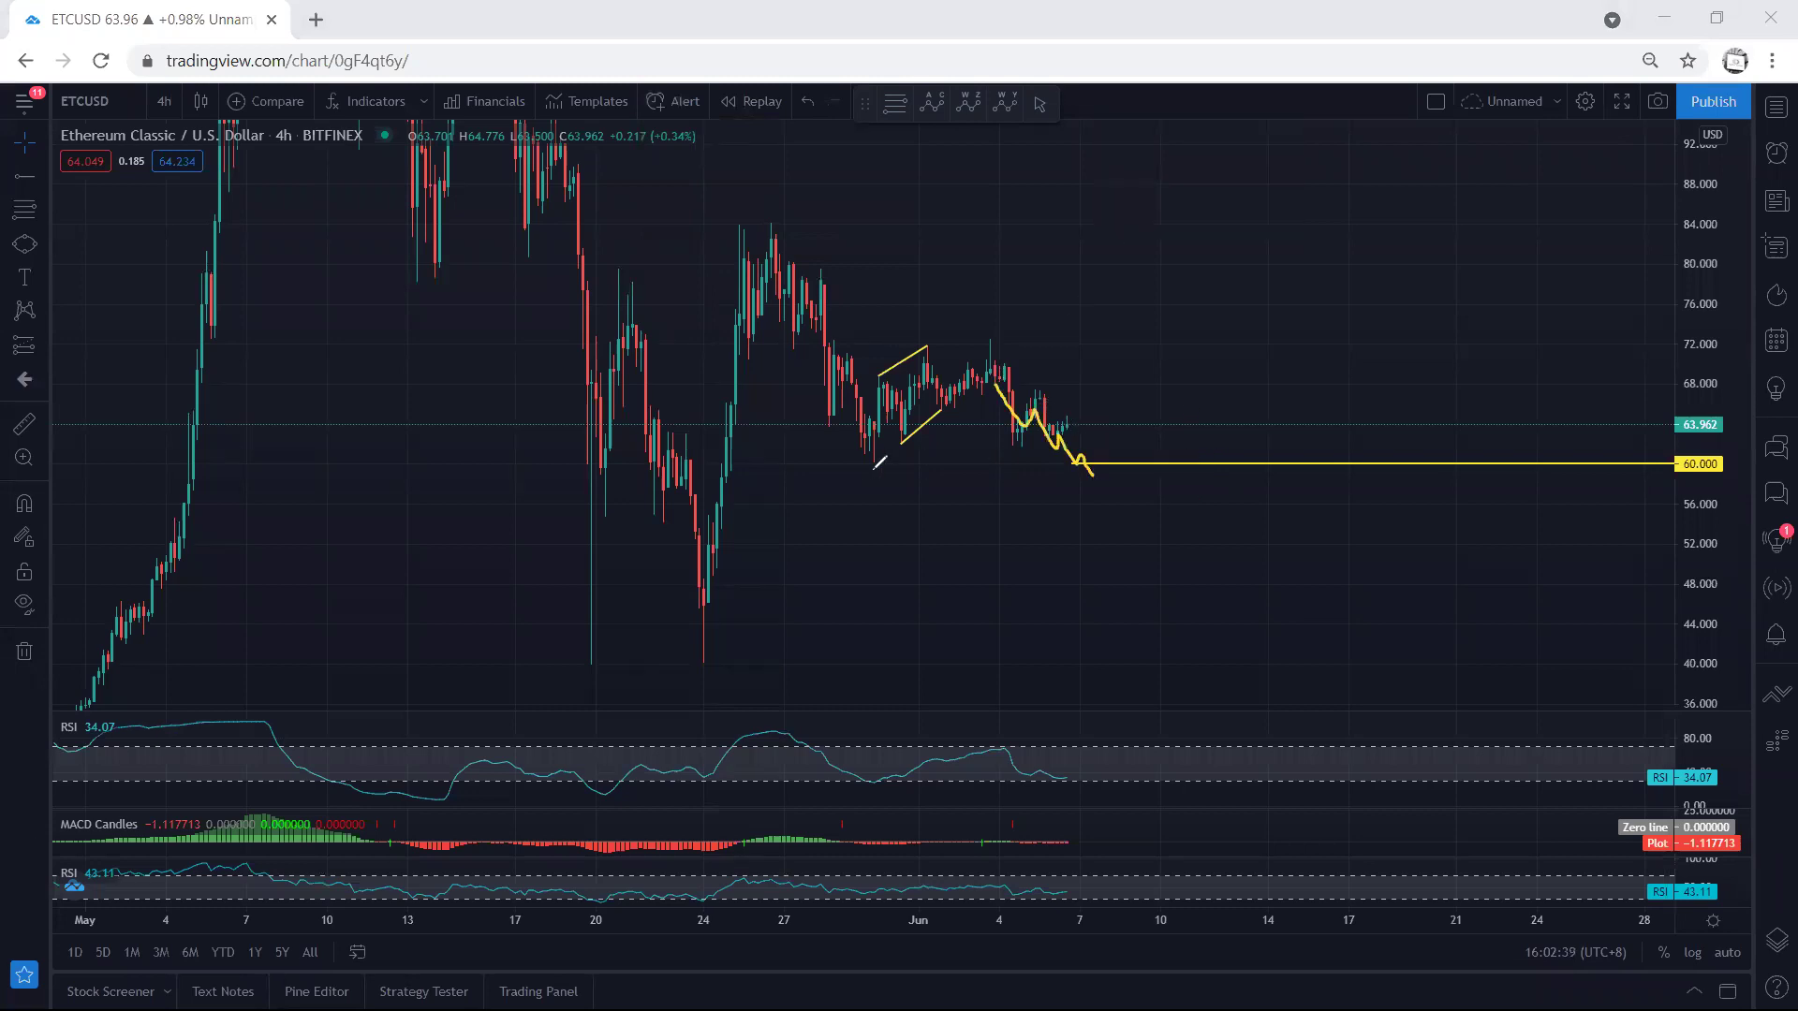
{"action": "left_click_drag", "start_coordinate": [874, 461], "coordinate": [891, 463]}
{"action": "mouse_move", "coordinate": [773, 250]}
{"action": "left_mouse_down"}
{"action": "mouse_move", "coordinate": [862, 448]}
{"action": "mouse_move", "coordinate": [960, 386]}
{"action": "mouse_move", "coordinate": [1014, 409]}
{"action": "mouse_move", "coordinate": [1086, 491]}
{"action": "mouse_move", "coordinate": [1242, 300]}
{"action": "left_mouse_up"}
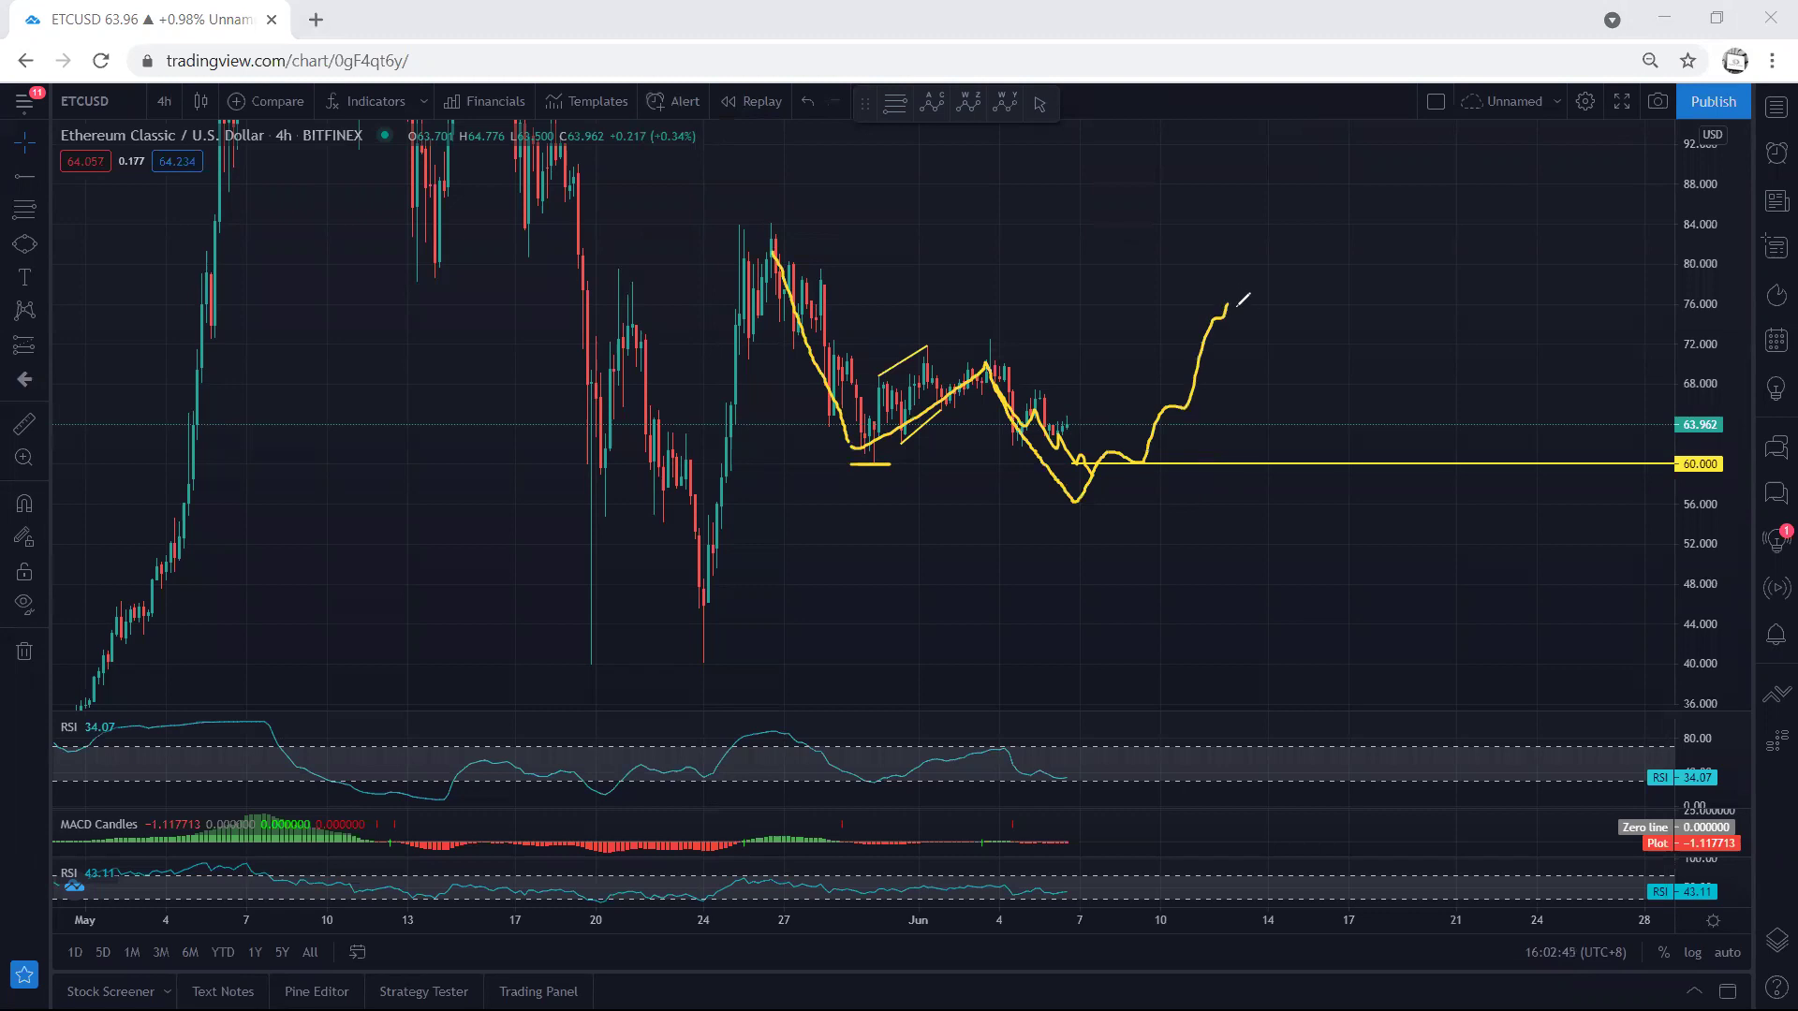
{"action": "key", "text": "e"}
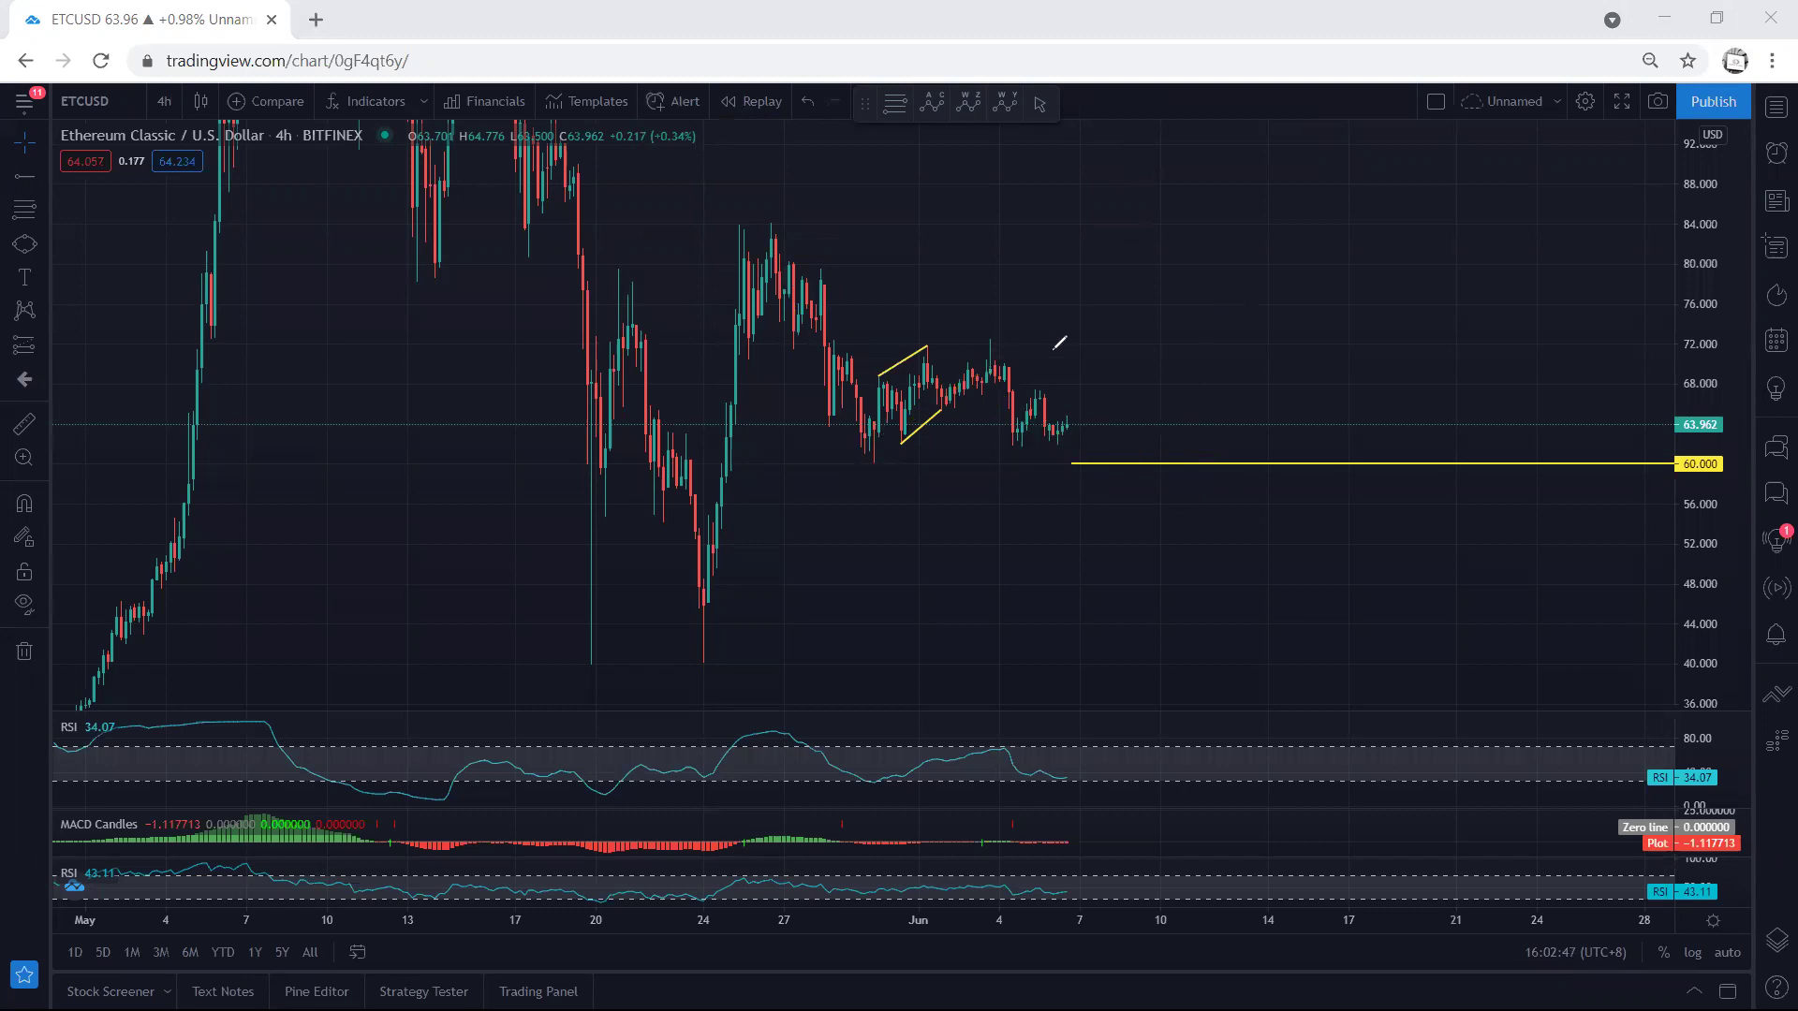
- Trace the falling swings from the early-June high to about 58.000 on the 4-hour chart, and remove the strokes
{"action": "left_click_drag", "start_coordinate": [994, 367], "coordinate": [1051, 438]}
{"action": "mouse_move", "coordinate": [773, 262]}
{"action": "left_mouse_down"}
{"action": "mouse_move", "coordinate": [841, 402]}
{"action": "mouse_move", "coordinate": [948, 375]}
{"action": "mouse_move", "coordinate": [1008, 403]}
{"action": "mouse_move", "coordinate": [1016, 431]}
{"action": "mouse_move", "coordinate": [1047, 399]}
{"action": "mouse_move", "coordinate": [1063, 429]}
{"action": "mouse_move", "coordinate": [1075, 398]}
{"action": "mouse_move", "coordinate": [1048, 393]}
{"action": "mouse_move", "coordinate": [1047, 439]}
{"action": "mouse_move", "coordinate": [1084, 417]}
{"action": "mouse_move", "coordinate": [1108, 481]}
{"action": "left_mouse_up"}
{"action": "key", "text": "ctrl+z"}
{"action": "key", "text": "ctrl+z"}
{"action": "key", "text": "ctrl+z"}
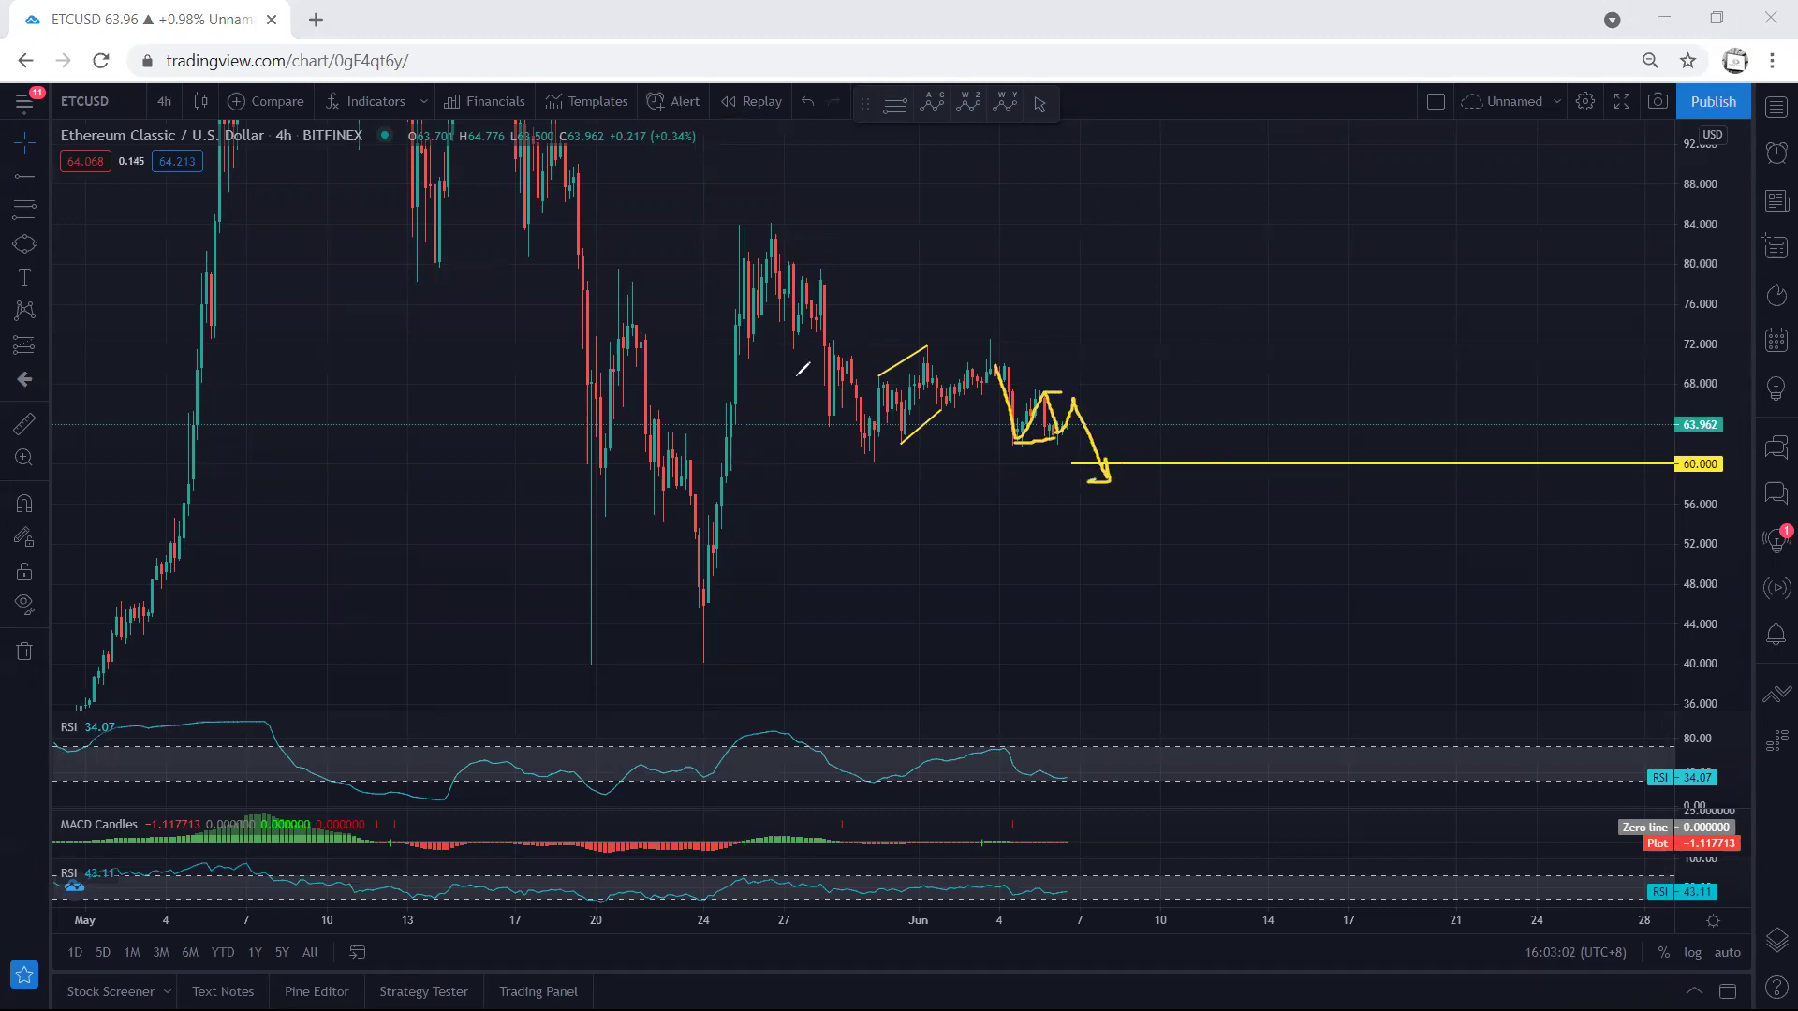
{"action": "key", "text": "ctrl+z"}
- Return the chart to the 1-hour timeframe, framing the candles since 29 May
{"action": "left_click", "coordinate": [164, 101]}
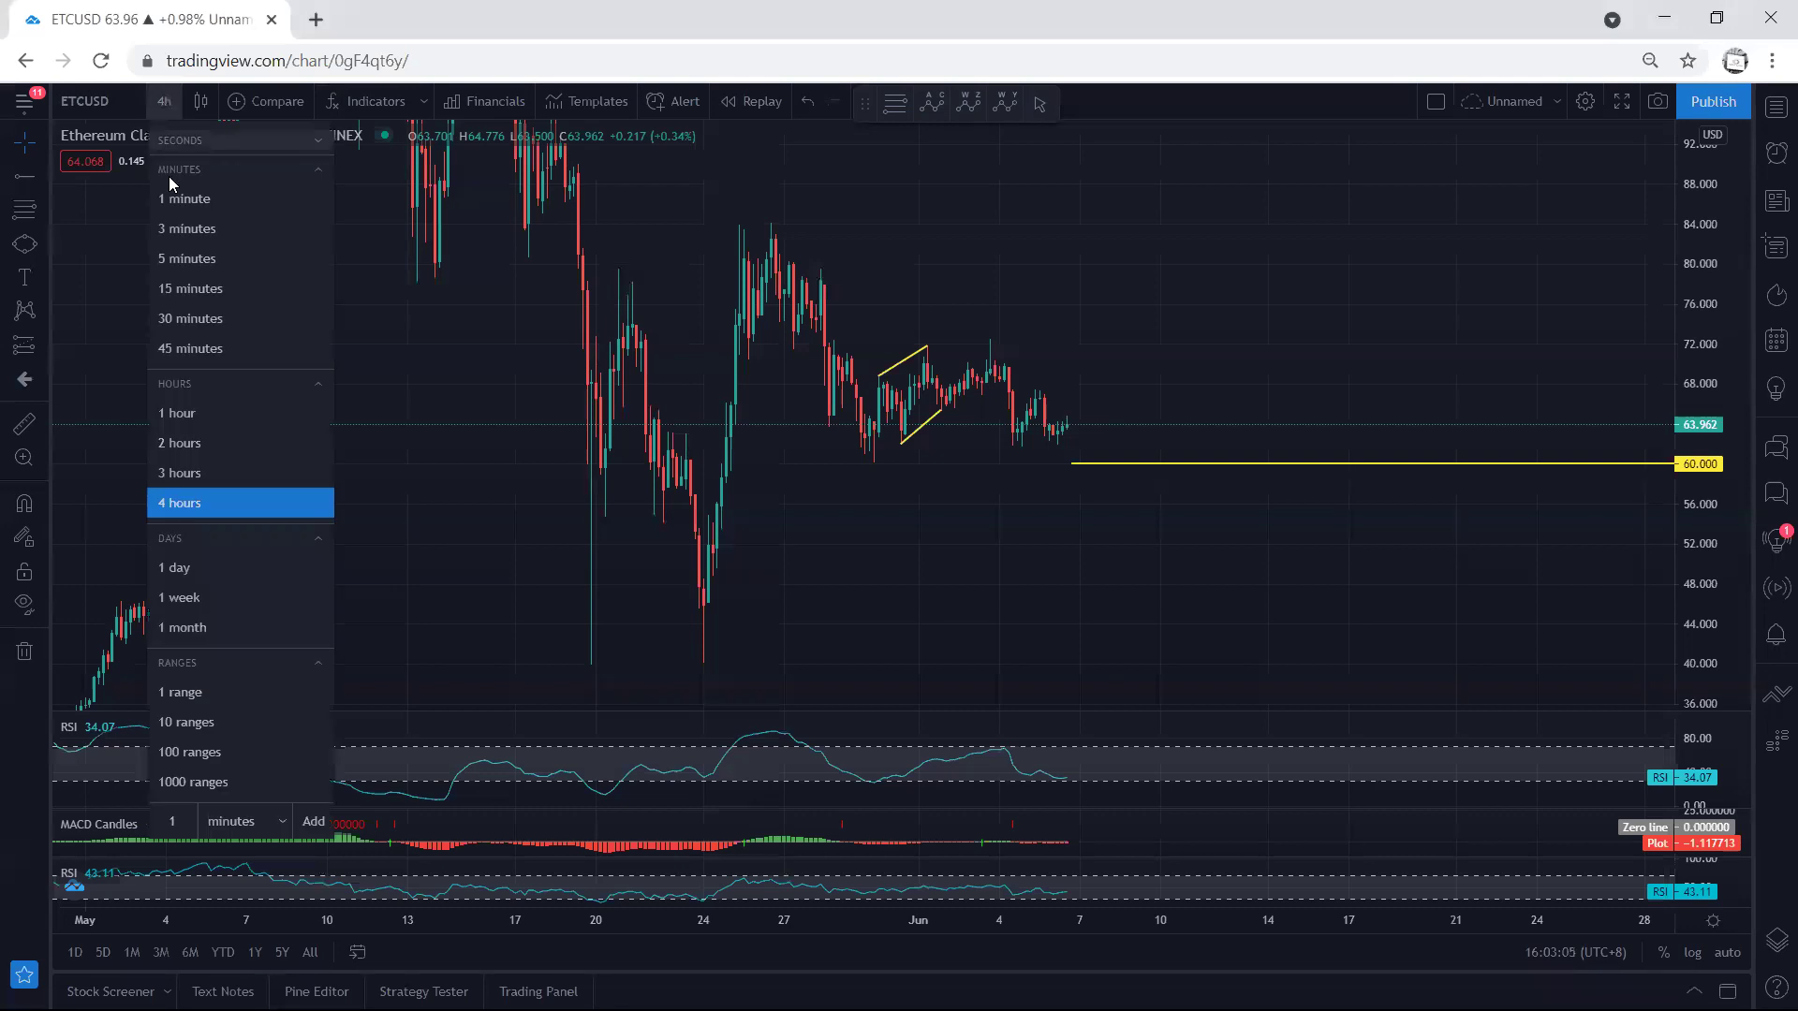
{"action": "left_click", "coordinate": [174, 414]}
{"action": "left_click_drag", "start_coordinate": [1689, 558], "coordinate": [1670, 455]}
{"action": "left_click_drag", "start_coordinate": [1349, 393], "coordinate": [1348, 259]}
{"action": "left_click_drag", "start_coordinate": [1186, 393], "coordinate": [1187, 423]}
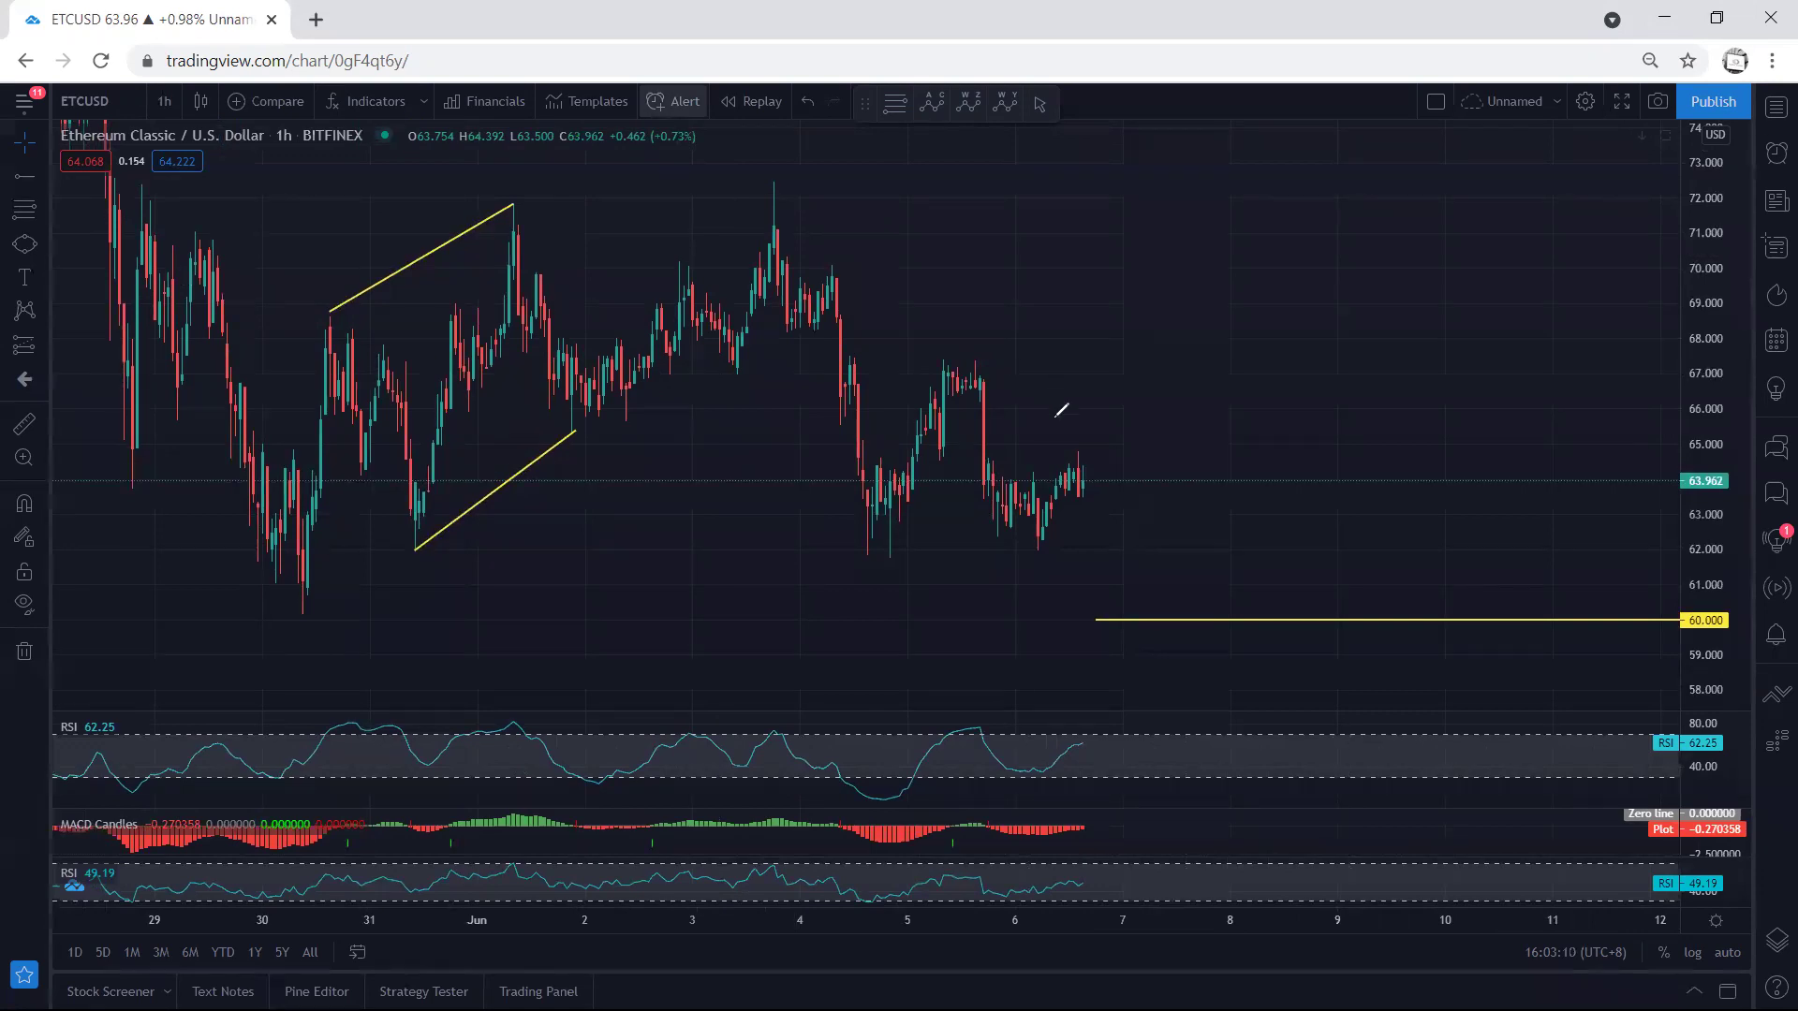
- Sketch a rising path to about 68.700, mark the 5 June highs with a horizontal line, and undo both strokes
{"action": "left_click_drag", "start_coordinate": [1079, 483], "coordinate": [1183, 315]}
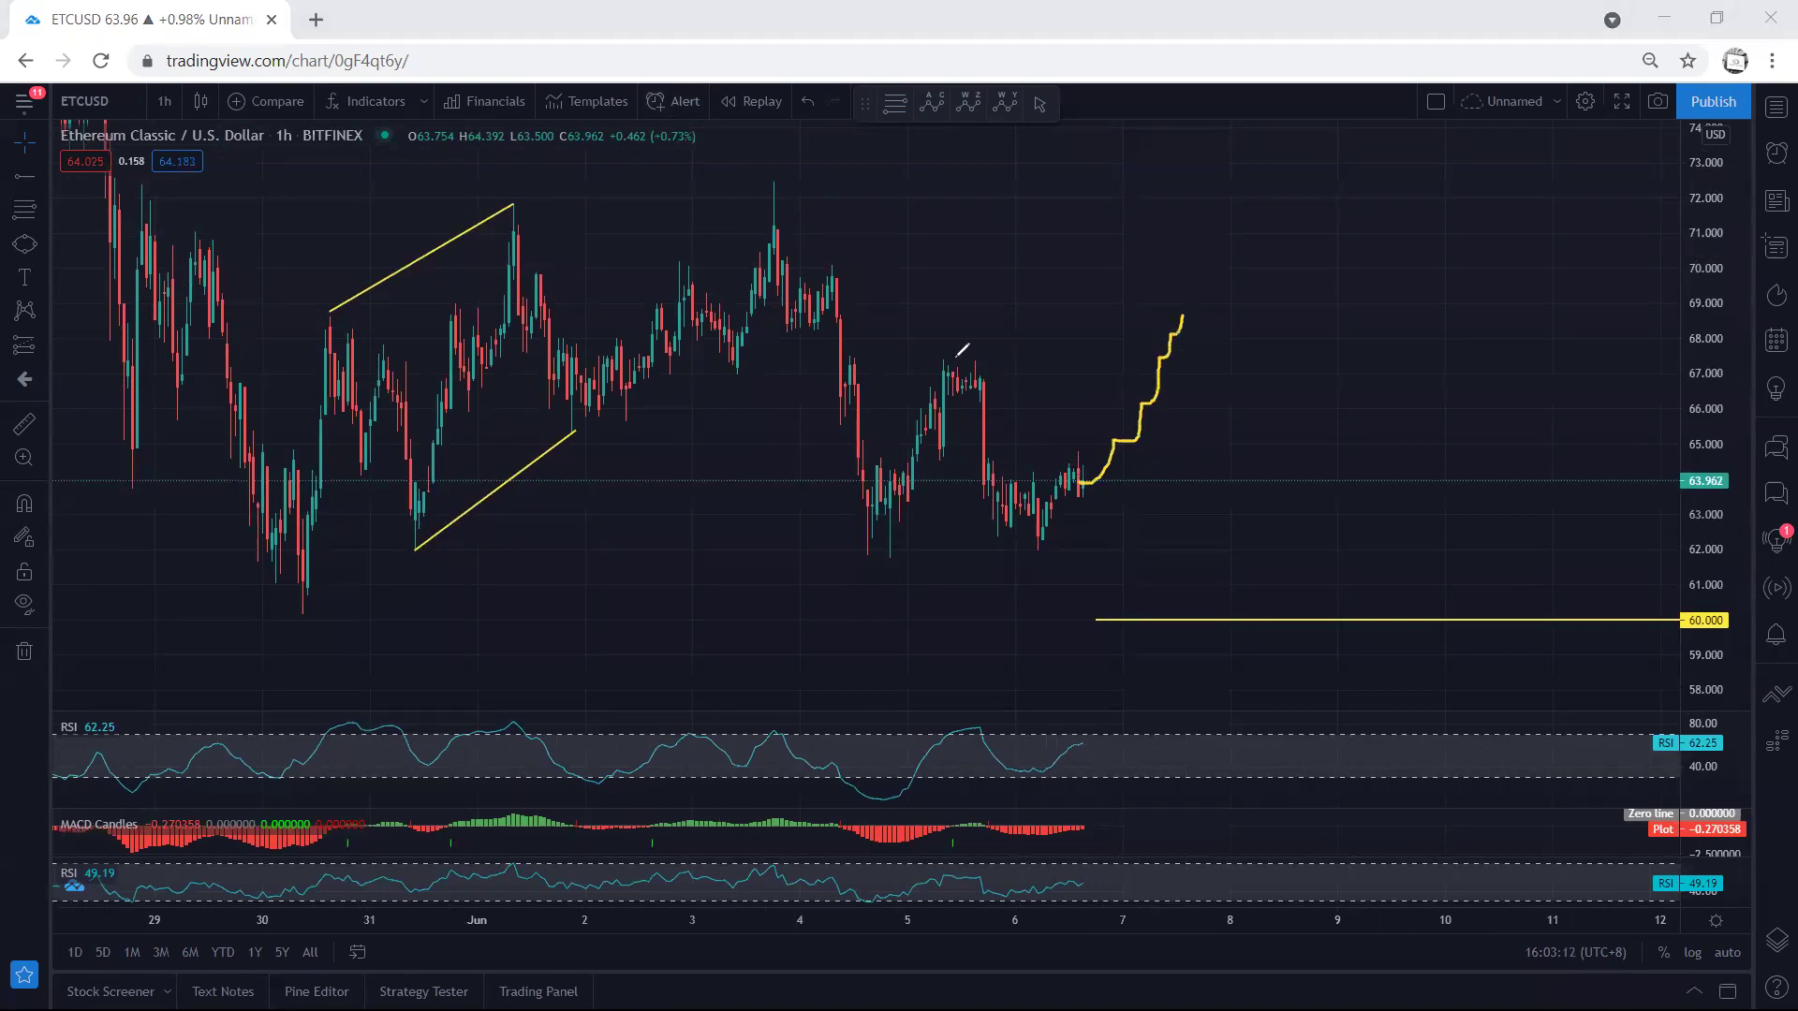
{"action": "left_click_drag", "start_coordinate": [930, 361], "coordinate": [1001, 361]}
{"action": "key", "text": "ctrl+z"}
{"action": "key", "text": "ctrl+z"}
- Sketch a triangle between the 5 June high and the 62.000 base, add a drop to about 59.000 and a downtrend curve, and erase everything
{"action": "left_click_drag", "start_coordinate": [1067, 484], "coordinate": [1137, 430]}
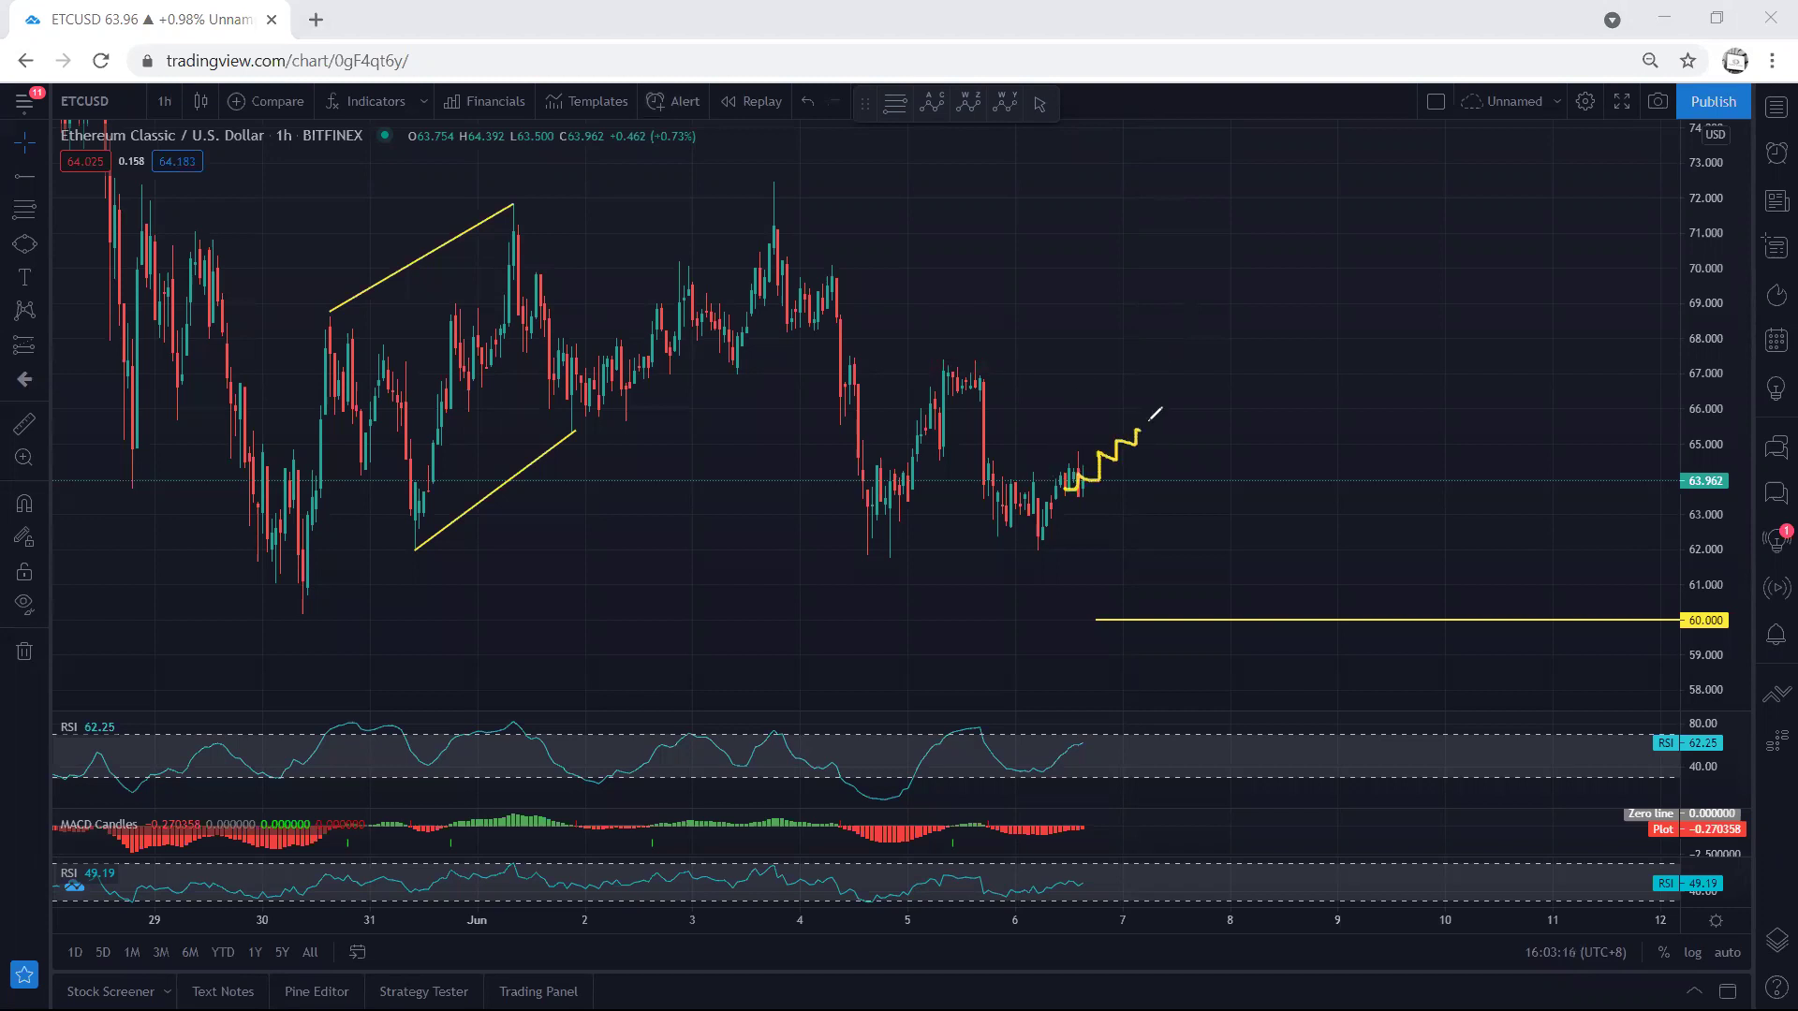
{"action": "left_click_drag", "start_coordinate": [969, 365], "coordinate": [1140, 414]}
{"action": "left_click_drag", "start_coordinate": [868, 555], "coordinate": [1015, 556]}
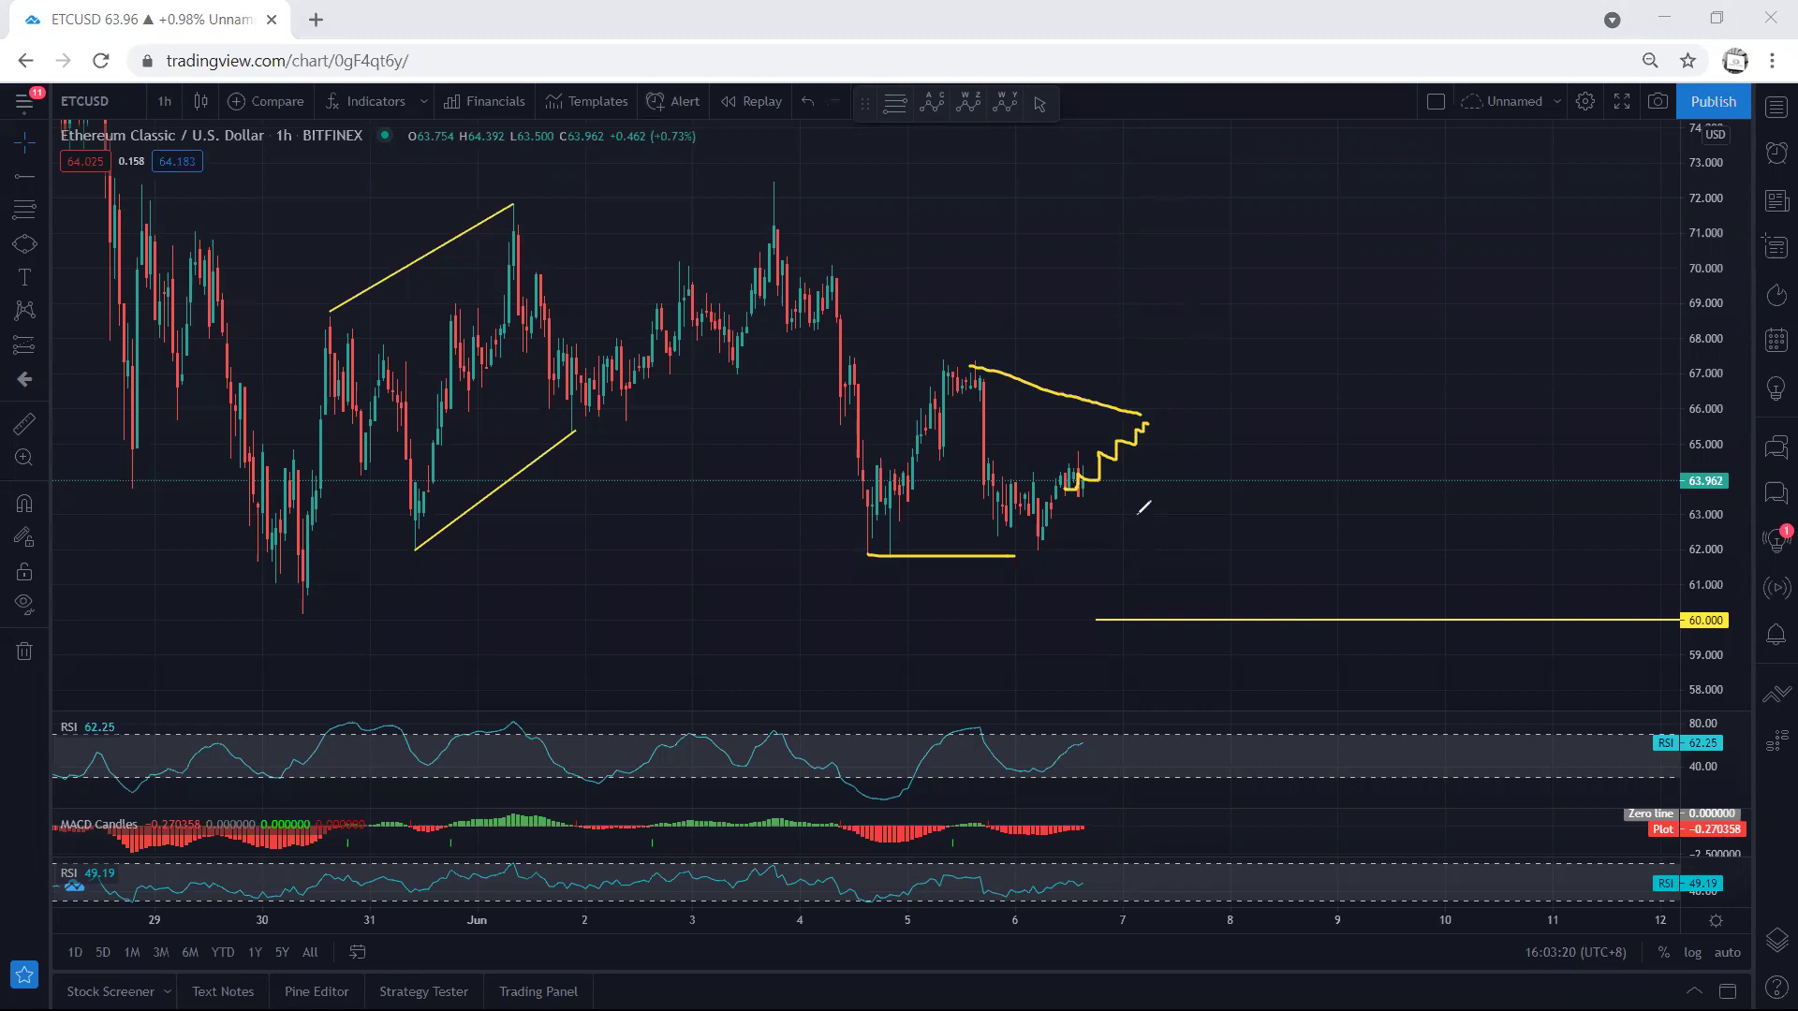
{"action": "mouse_move", "coordinate": [1151, 431]}
{"action": "left_mouse_down"}
{"action": "mouse_move", "coordinate": [1201, 535]}
{"action": "mouse_move", "coordinate": [1296, 653]}
{"action": "left_mouse_up"}
{"action": "left_click_drag", "start_coordinate": [957, 397], "coordinate": [1272, 599]}
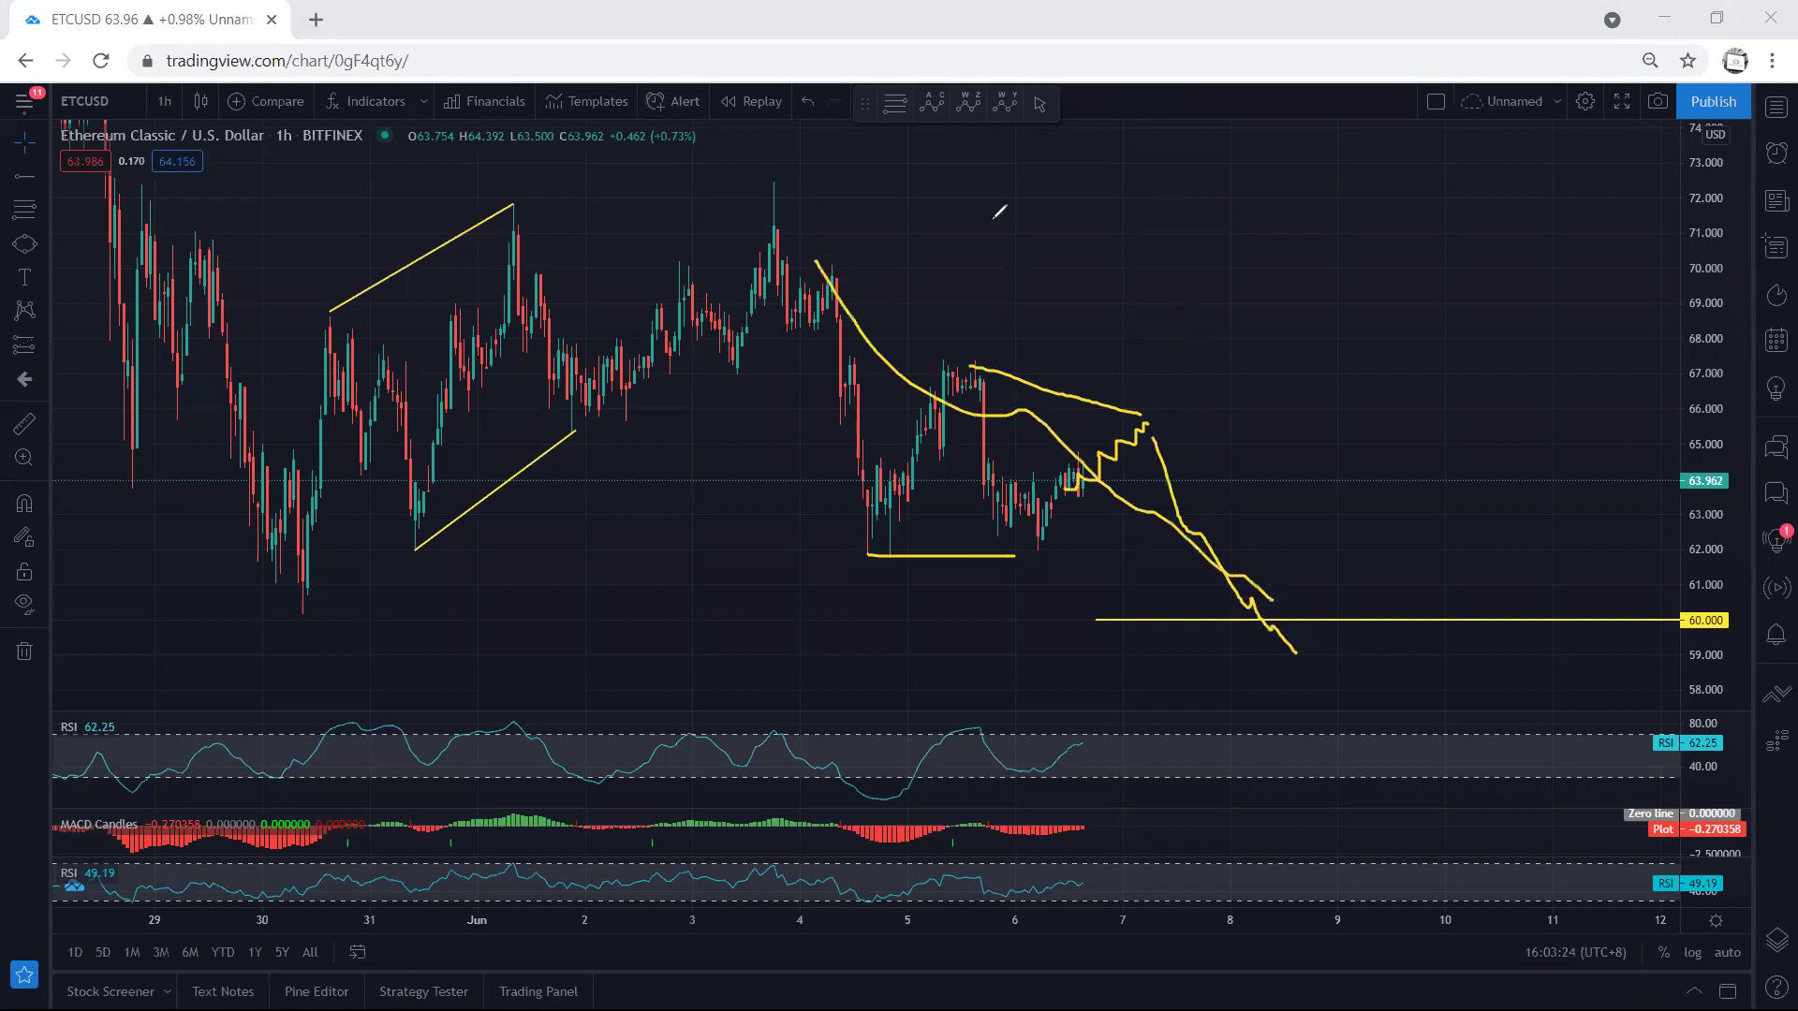
{"action": "key", "text": "e"}
- Outline the latest candles with an upward arrow, erase that, and sketch a stepped rise from the current price to about 65.600
{"action": "mouse_move", "coordinate": [1081, 475]}
{"action": "left_mouse_down"}
{"action": "mouse_move", "coordinate": [1106, 479]}
{"action": "mouse_move", "coordinate": [1063, 479]}
{"action": "mouse_move", "coordinate": [1097, 504]}
{"action": "mouse_move", "coordinate": [1148, 391]}
{"action": "mouse_move", "coordinate": [1145, 352]}
{"action": "mouse_move", "coordinate": [1158, 372]}
{"action": "left_mouse_up"}
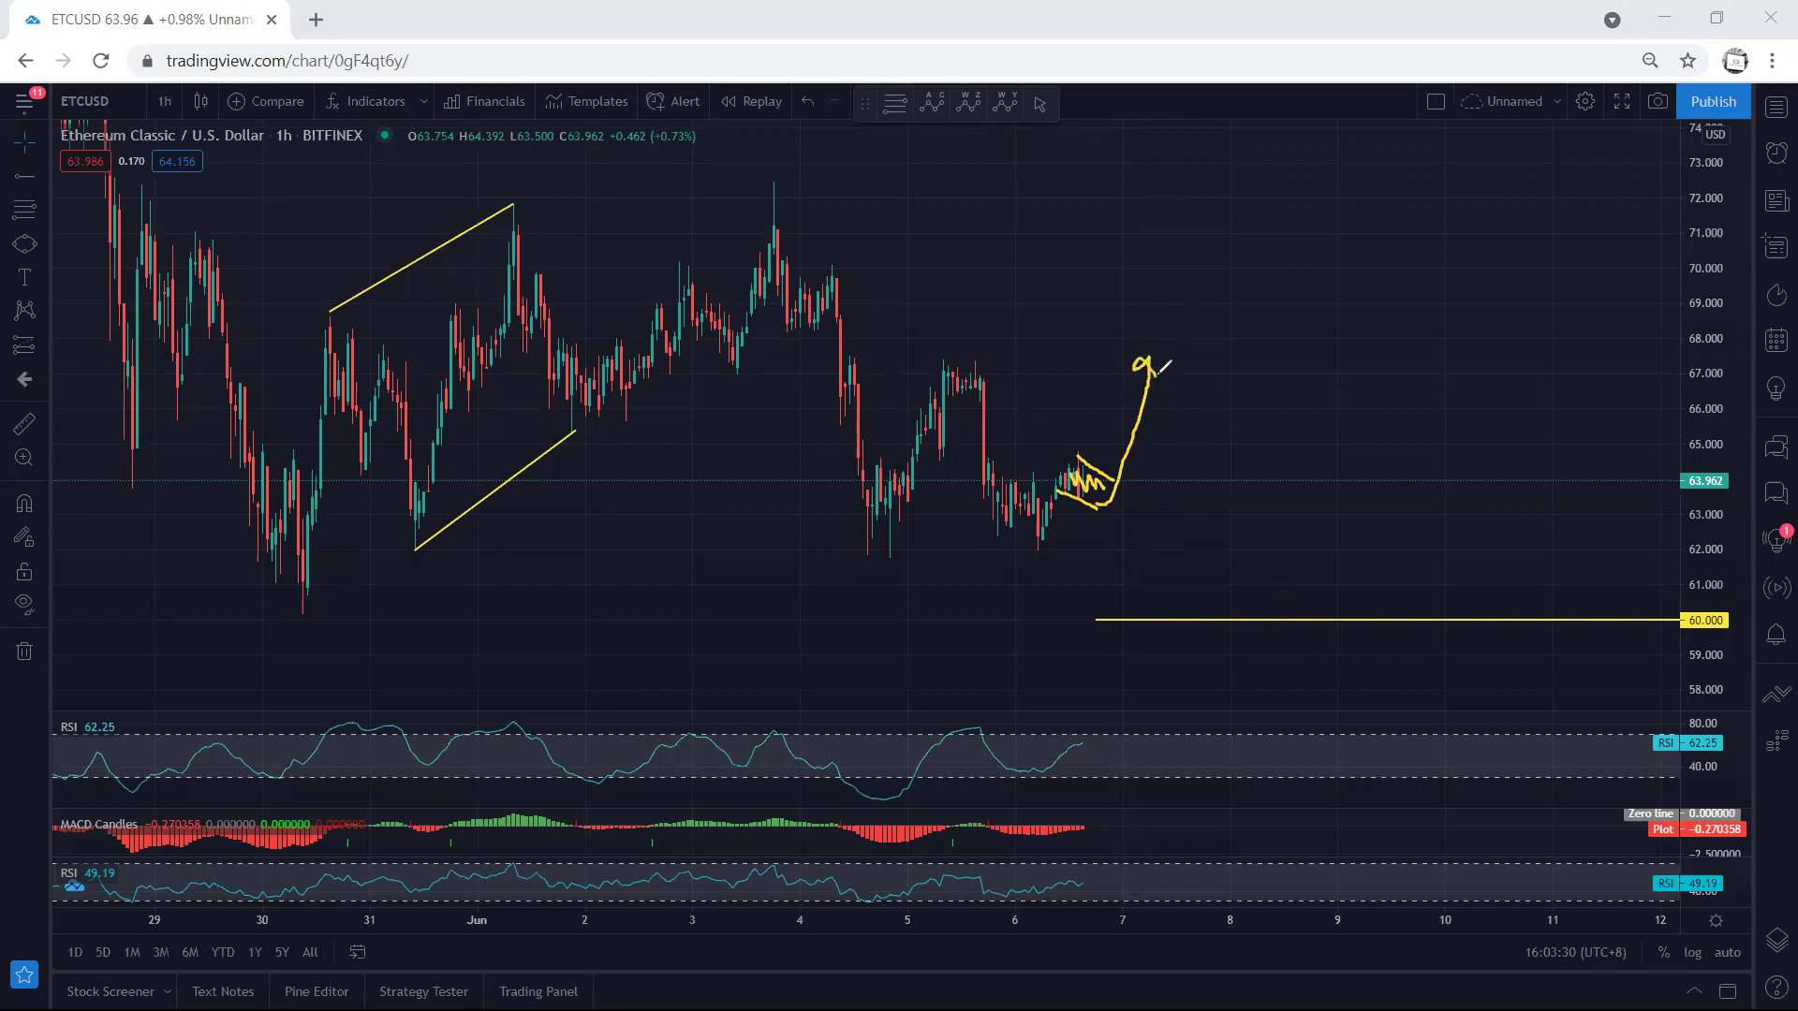
{"action": "key", "text": "e"}
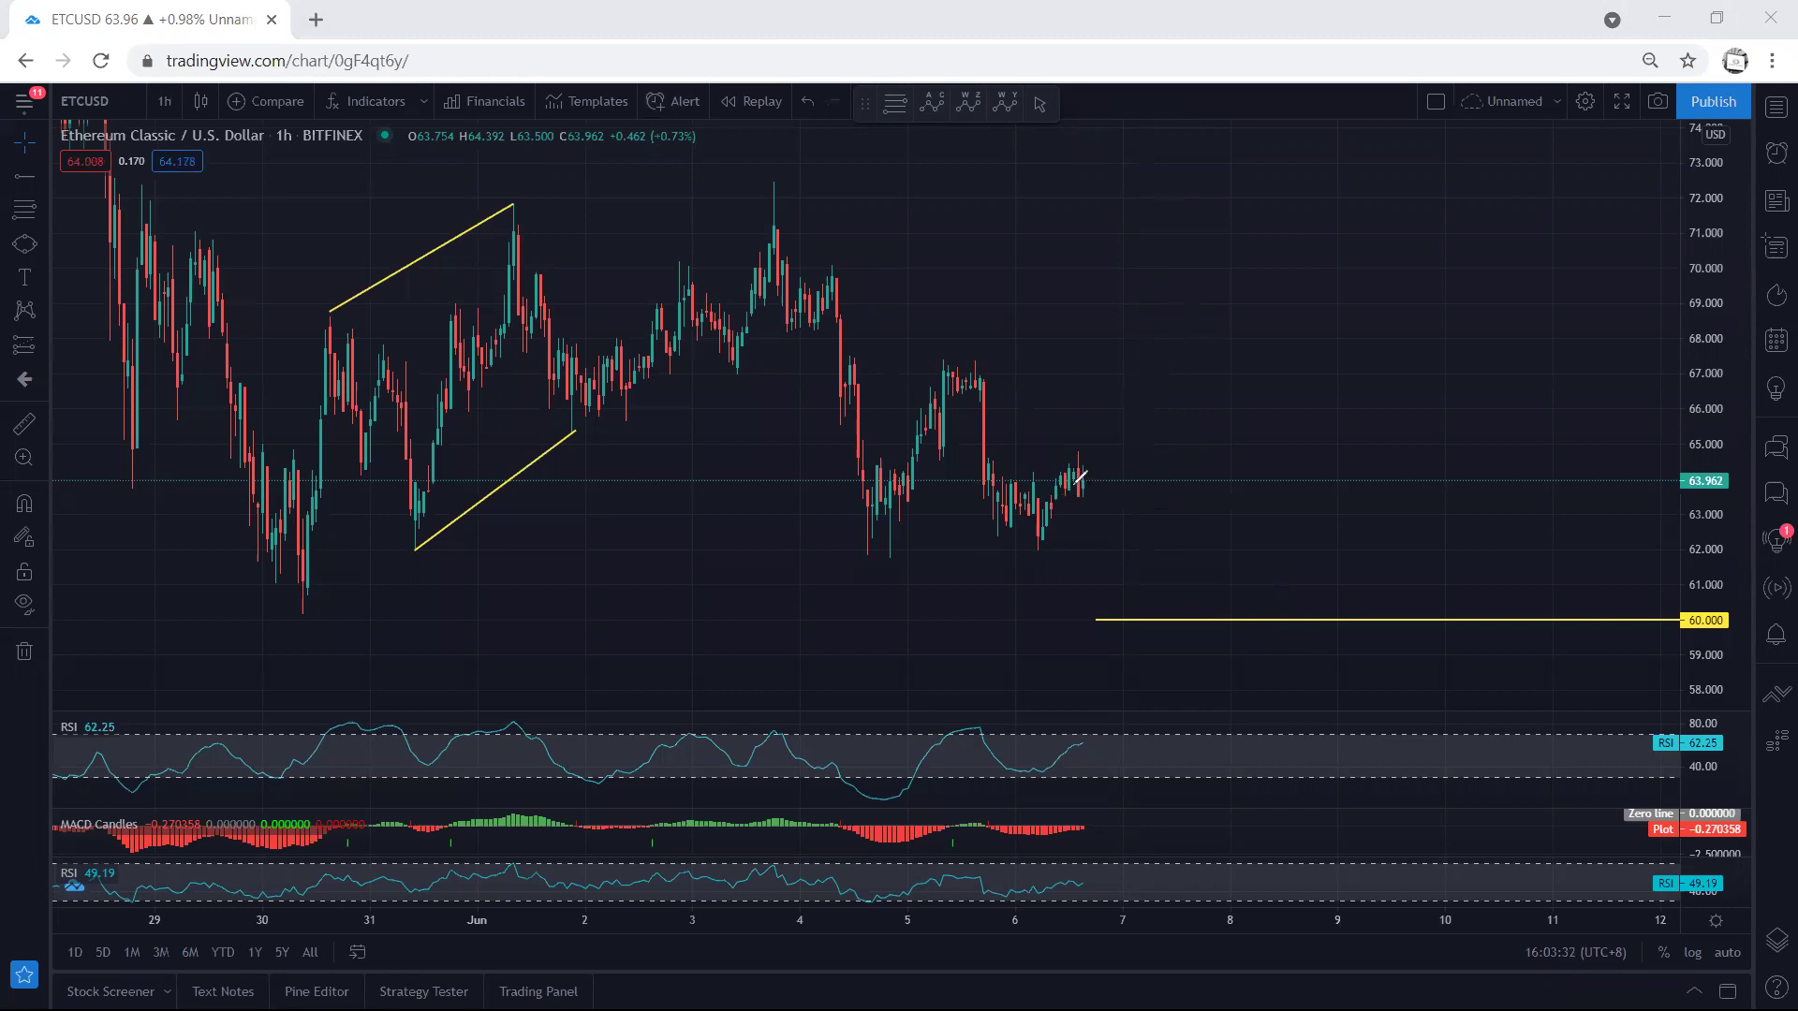
{"action": "left_click_drag", "start_coordinate": [1070, 482], "coordinate": [1120, 421]}
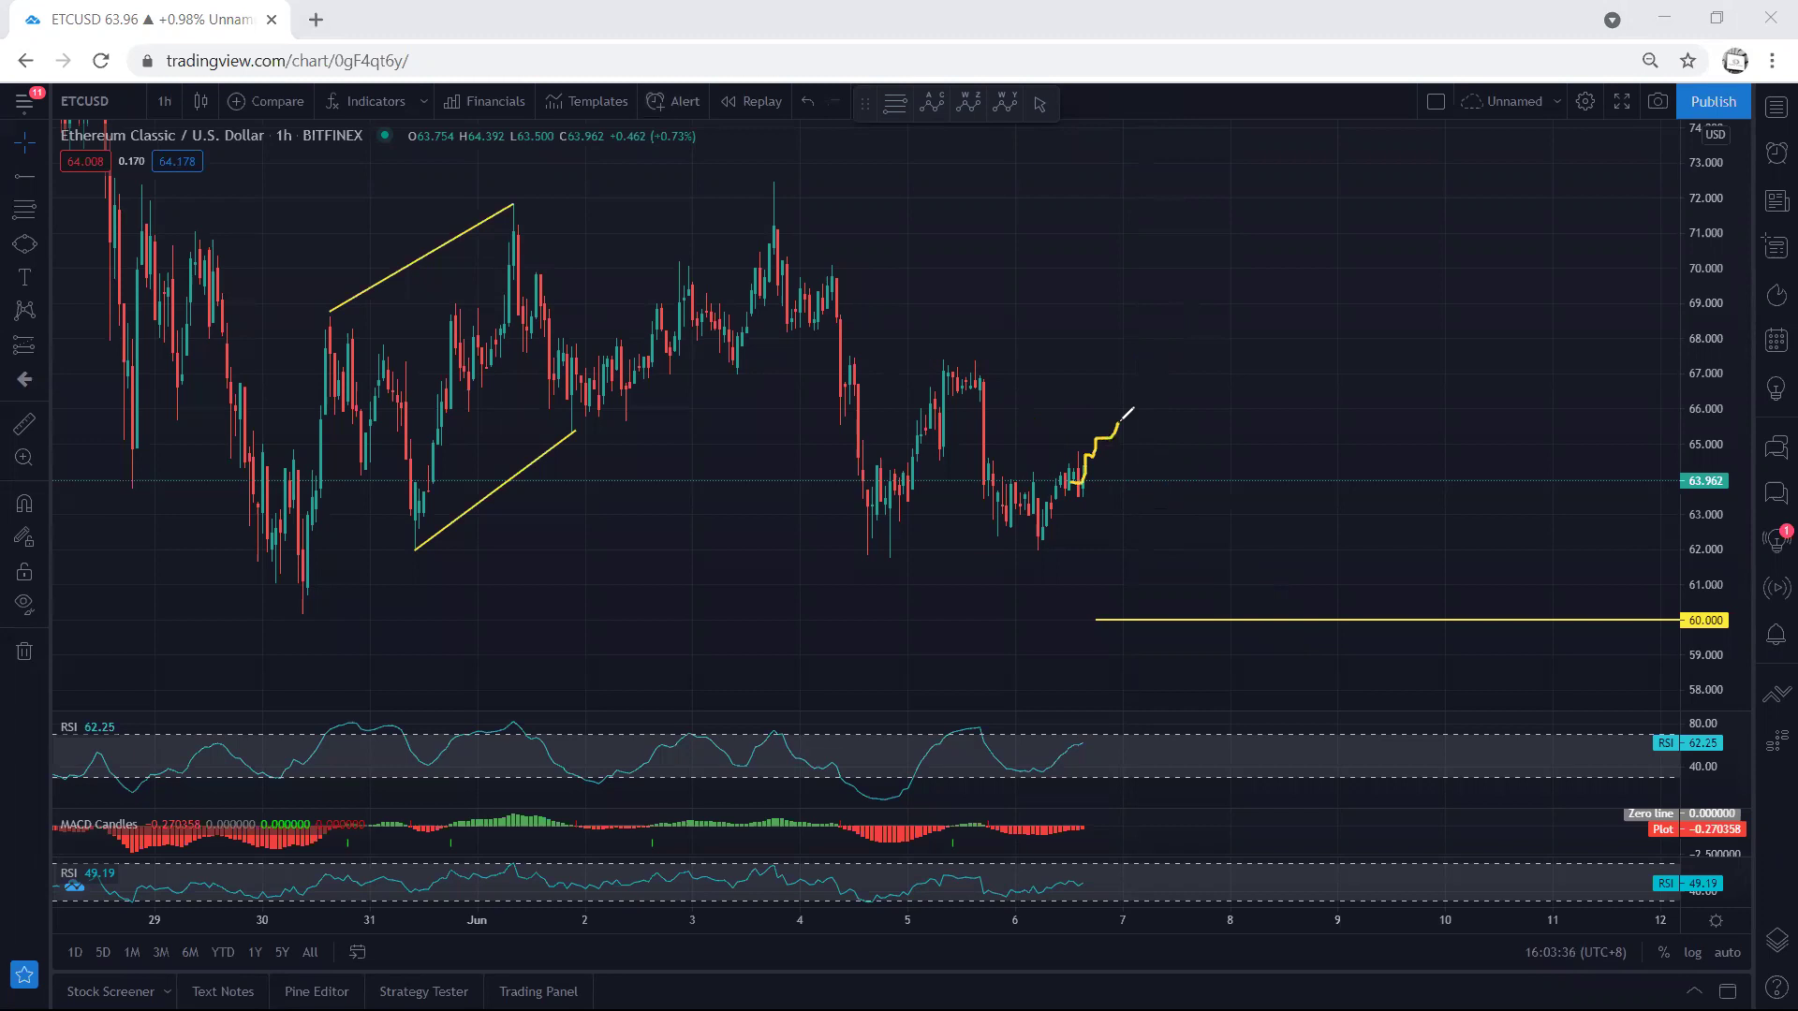